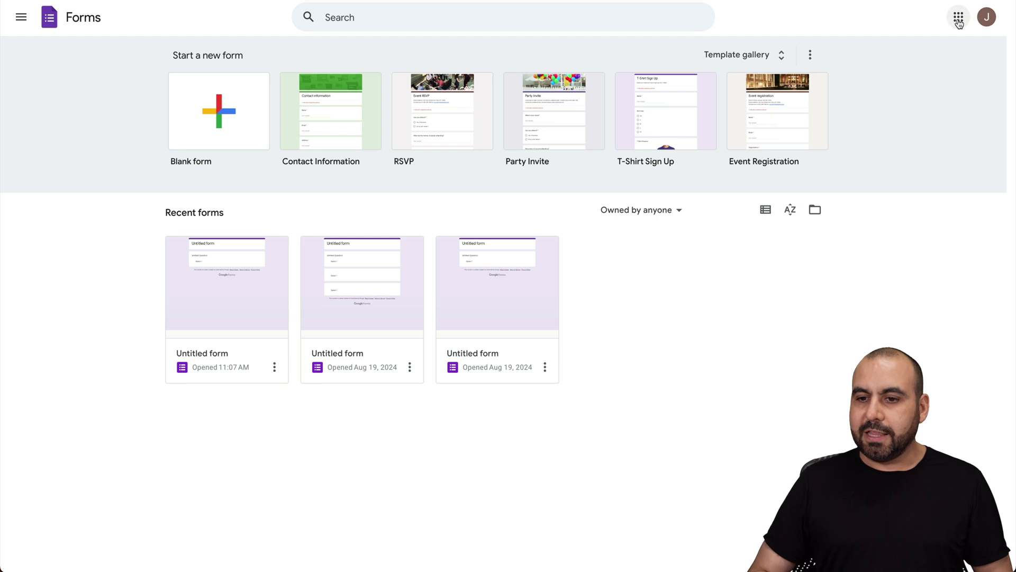
Glance at the Google apps launcher, close it, and create a new blank form.
{"action": "left_click", "coordinate": [958, 17]}
{"action": "scroll", "coordinate": [939, 183], "scroll_direction": "down", "scroll_amount": 8}
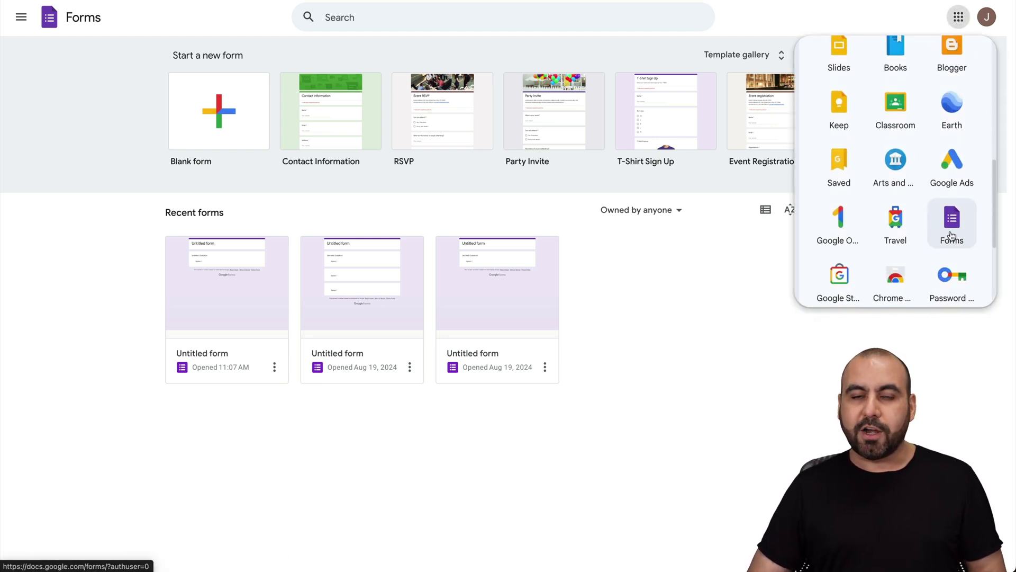
{"action": "left_click", "coordinate": [629, 471]}
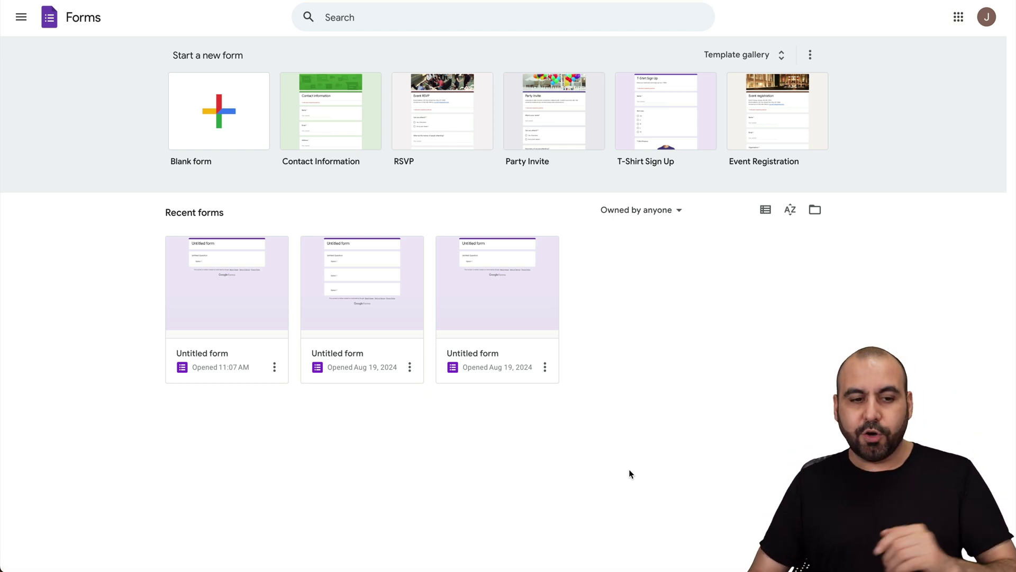
{"action": "left_click", "coordinate": [214, 118]}
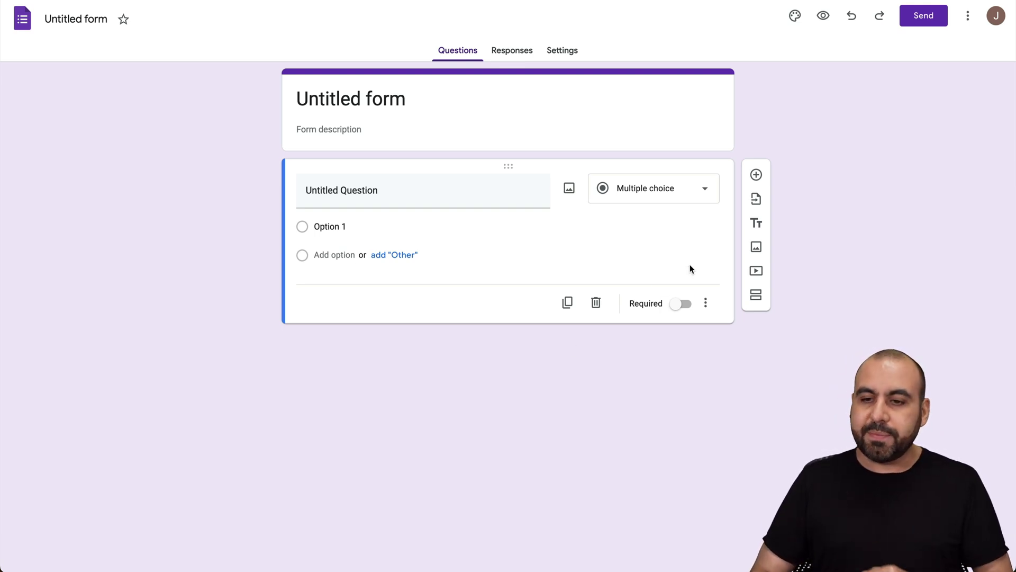
Search the add-on marketplace for 'signature' and start installing BoloForms' Signature in Google Forms.
{"action": "left_click", "coordinate": [972, 22]}
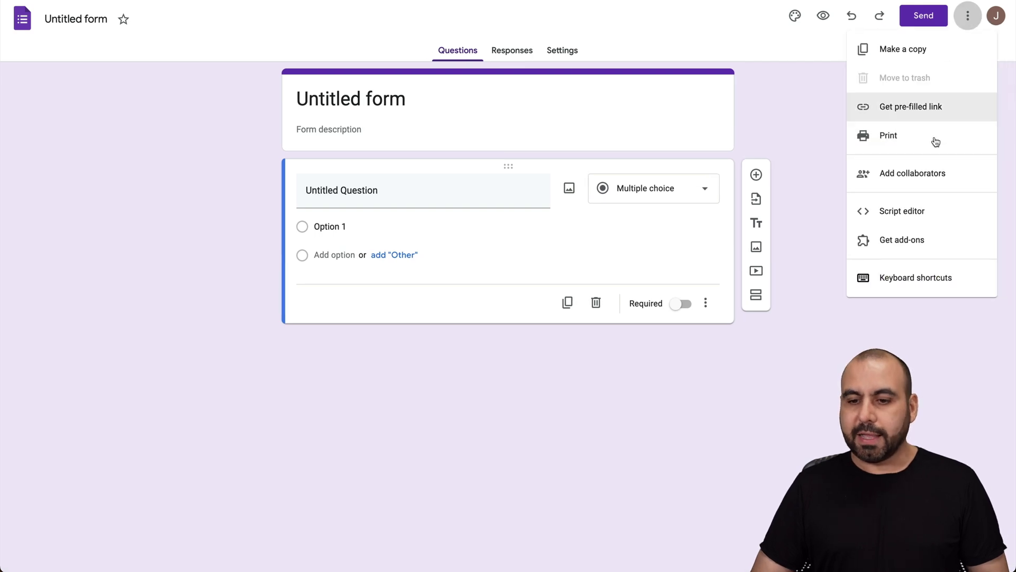
{"action": "left_click", "coordinate": [893, 243]}
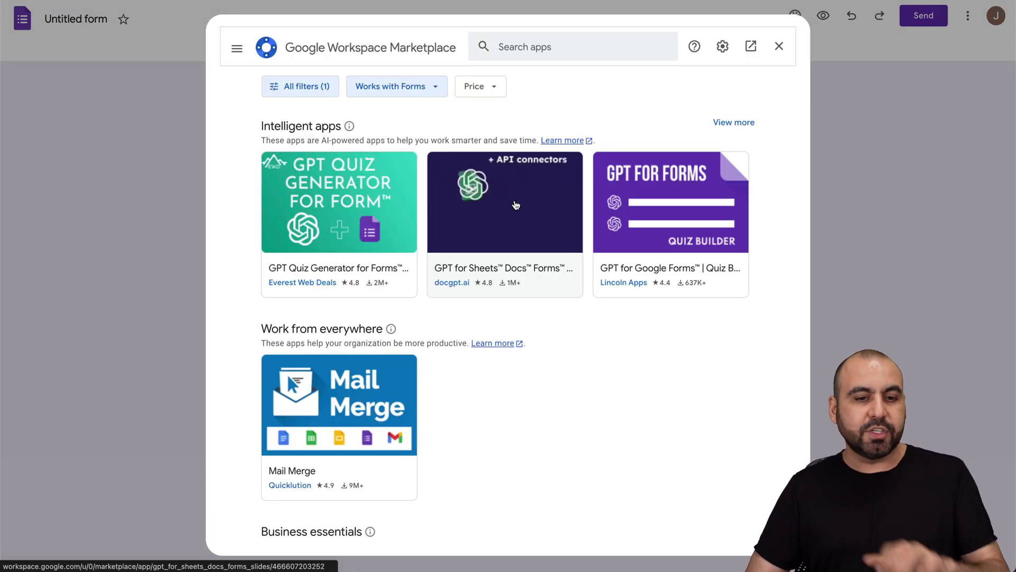
{"action": "left_click", "coordinate": [562, 48]}
{"action": "type", "text": "signature"}
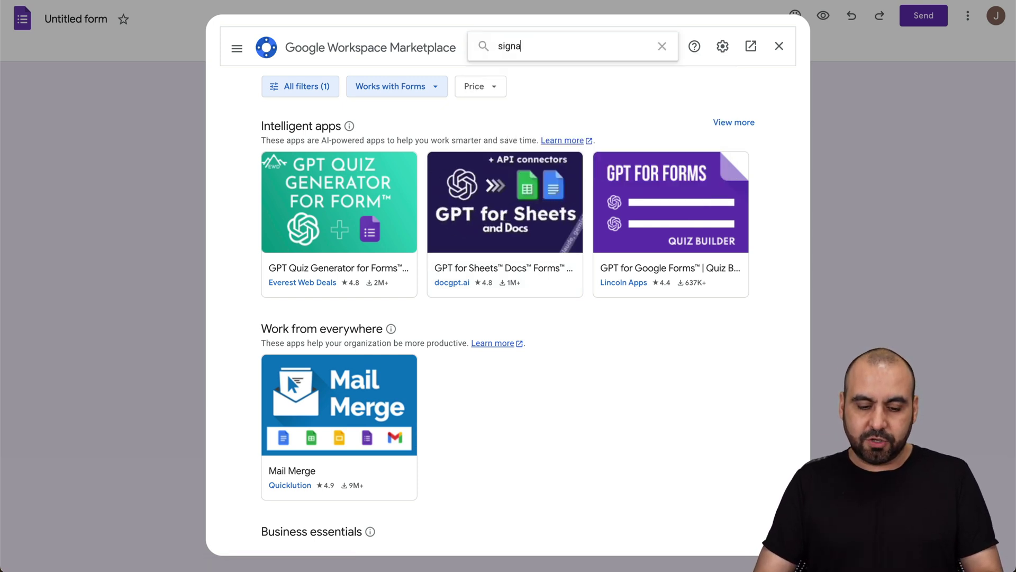
{"action": "key", "text": "Return"}
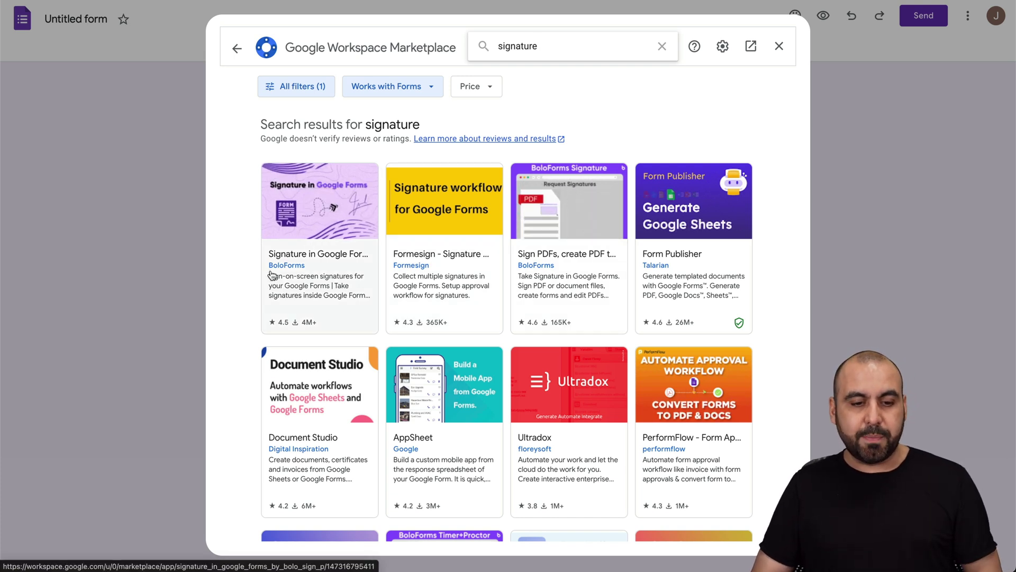
{"action": "left_click", "coordinate": [328, 218]}
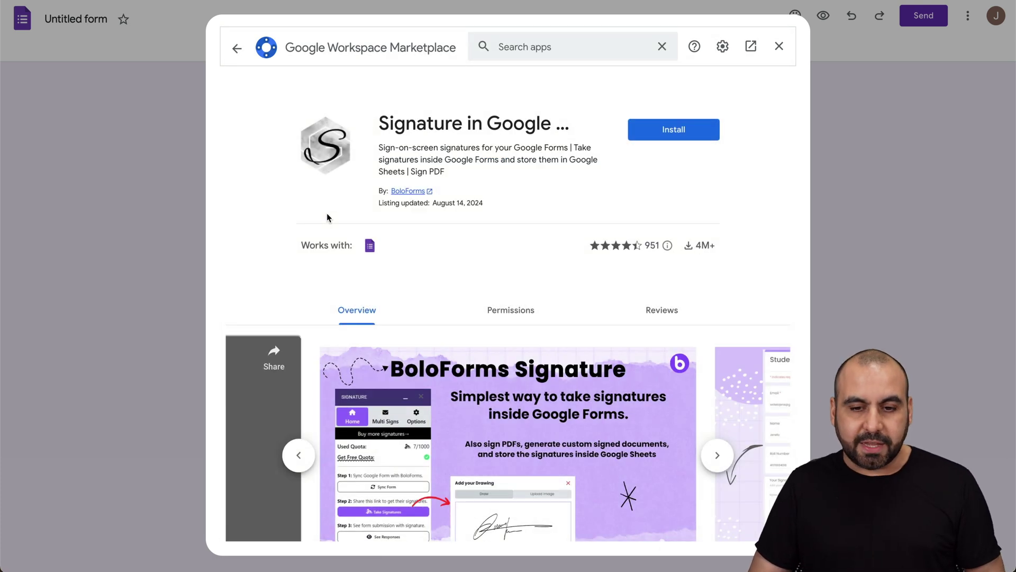
{"action": "left_click", "coordinate": [713, 130]}
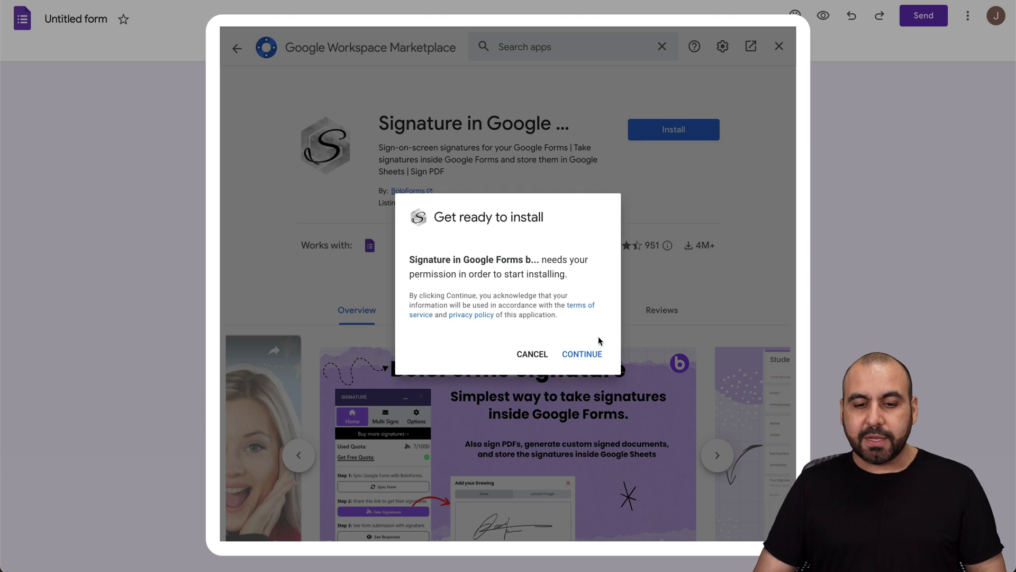
Grant the Signature add-on access to the Google account, finish setup, and close the Marketplace.
{"action": "left_click", "coordinate": [580, 360]}
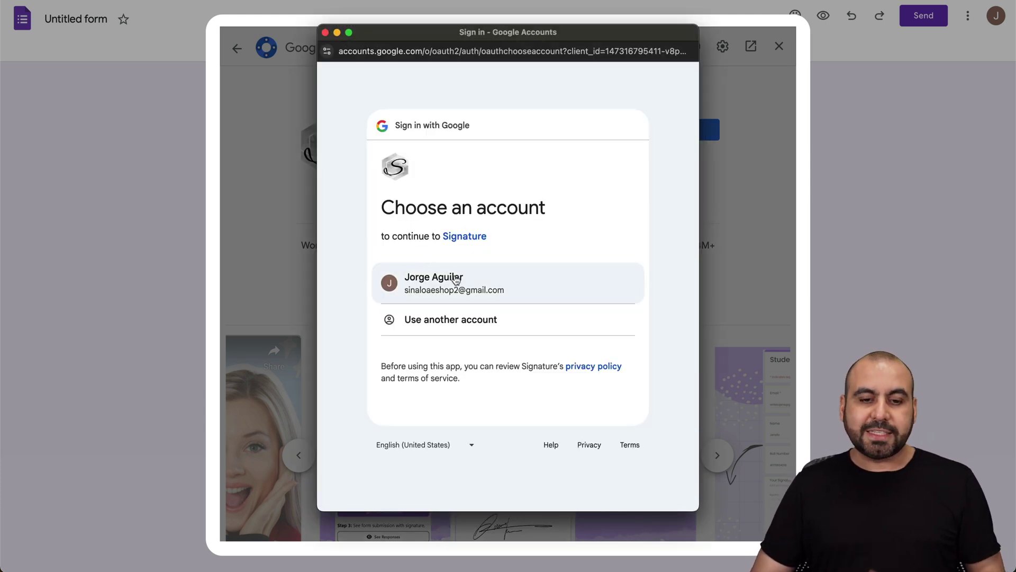
{"action": "left_click", "coordinate": [457, 281]}
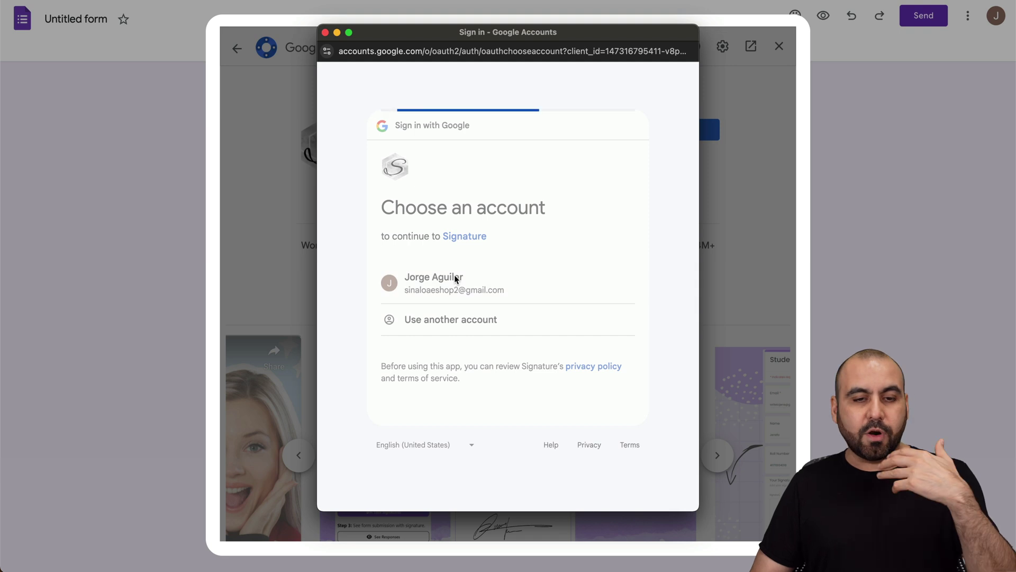
{"action": "left_click", "coordinate": [568, 400]}
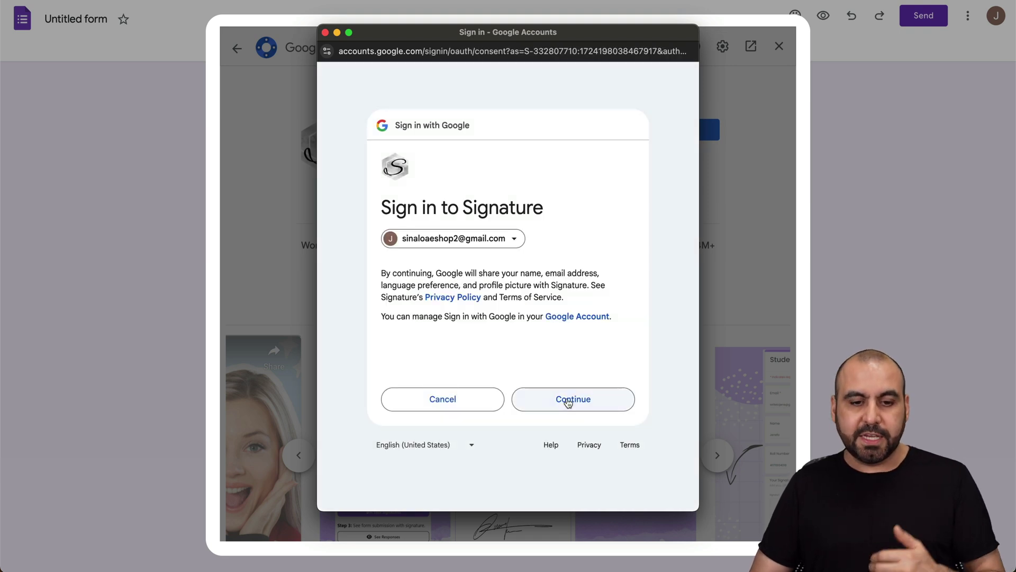
{"action": "scroll", "coordinate": [542, 358], "scroll_direction": "down", "scroll_amount": 5}
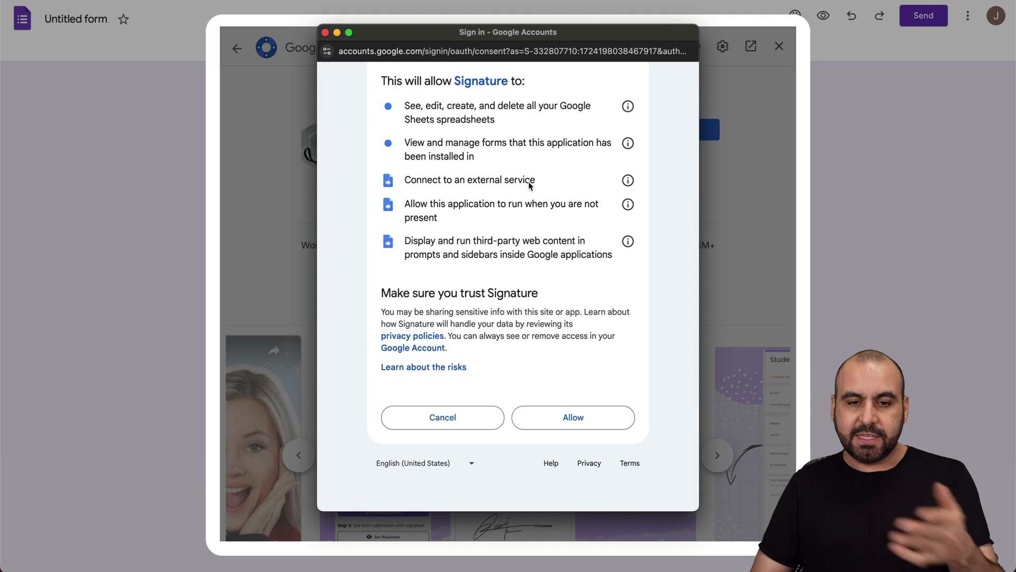
{"action": "left_click", "coordinate": [560, 416]}
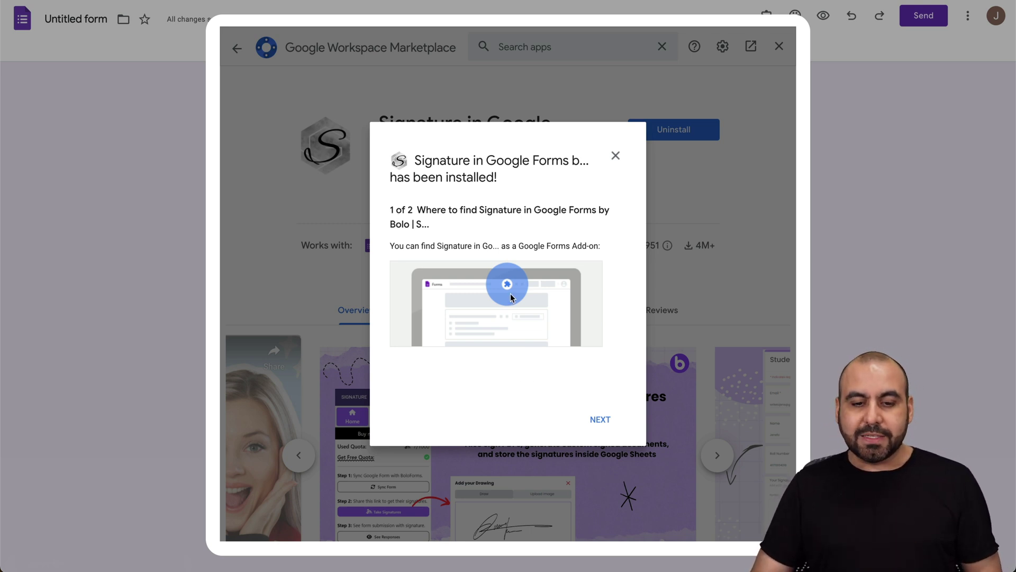
{"action": "left_click", "coordinate": [599, 423]}
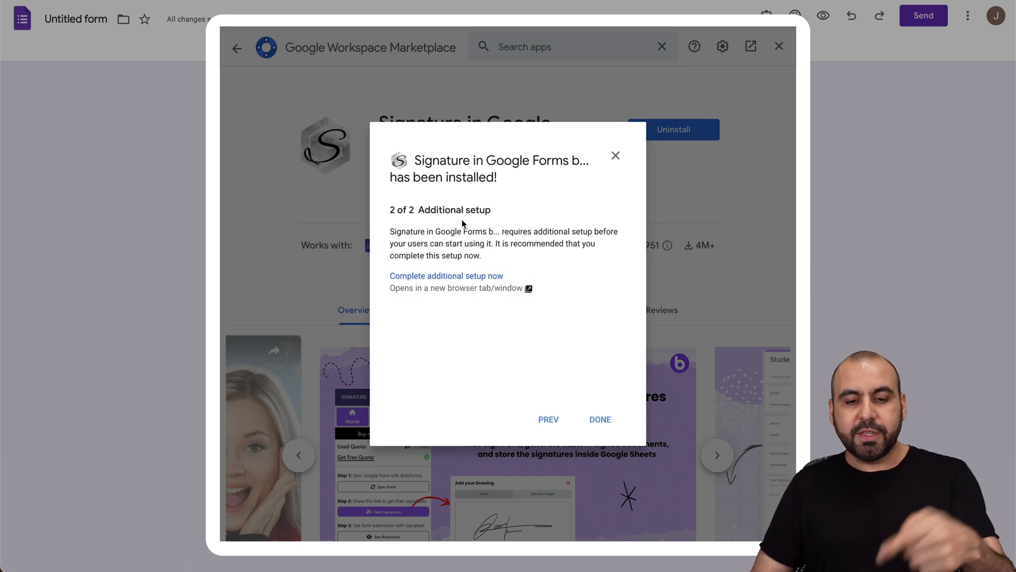
{"action": "left_click", "coordinate": [604, 421]}
{"action": "left_click", "coordinate": [779, 46]}
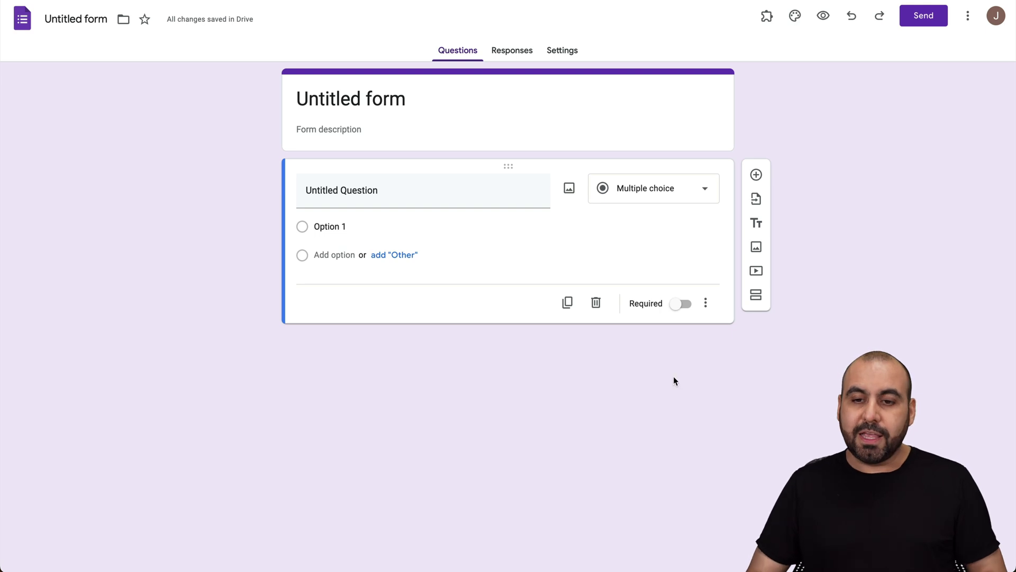
Launch the Signature in Google Forms by Bolo add-on panel from the Add-ons menu.
{"action": "left_click", "coordinate": [767, 20]}
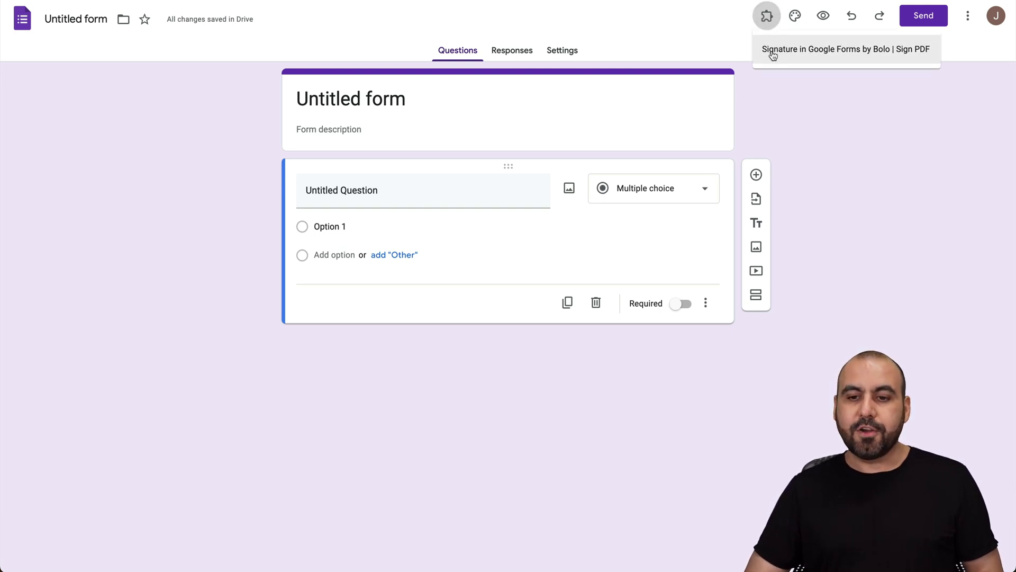
{"action": "left_click", "coordinate": [865, 59]}
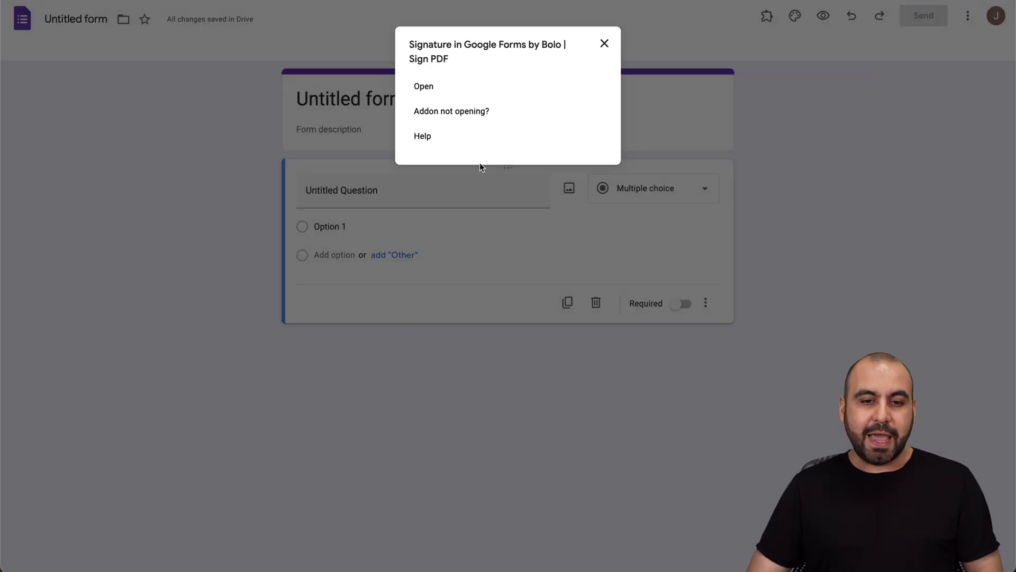
{"action": "left_click", "coordinate": [426, 85]}
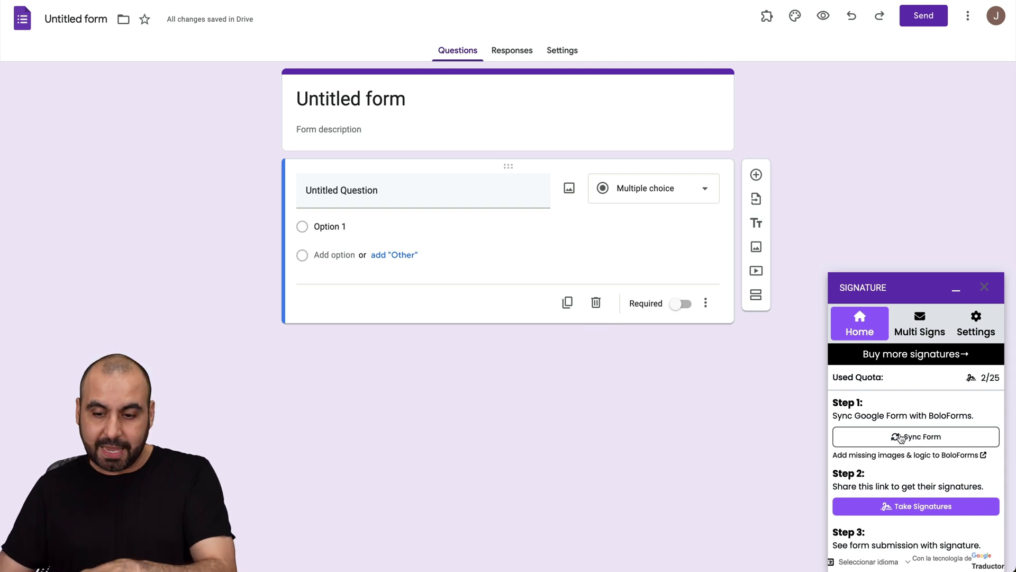
Sync the form with BoloForms and open its Take Signatures version.
{"action": "left_click", "coordinate": [907, 438]}
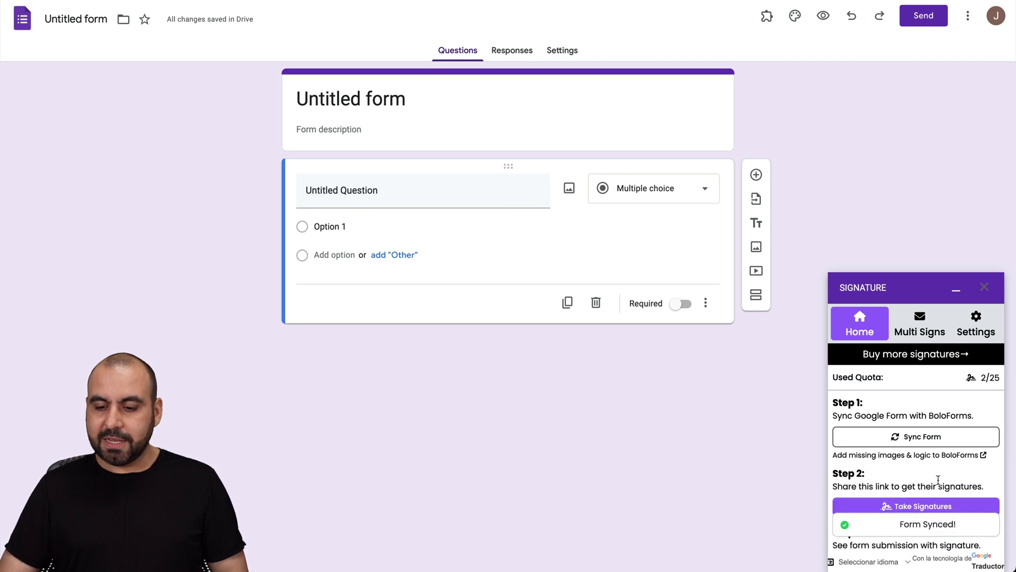
{"action": "scroll", "coordinate": [975, 524], "scroll_direction": "down", "scroll_amount": 2}
{"action": "left_click", "coordinate": [916, 428]}
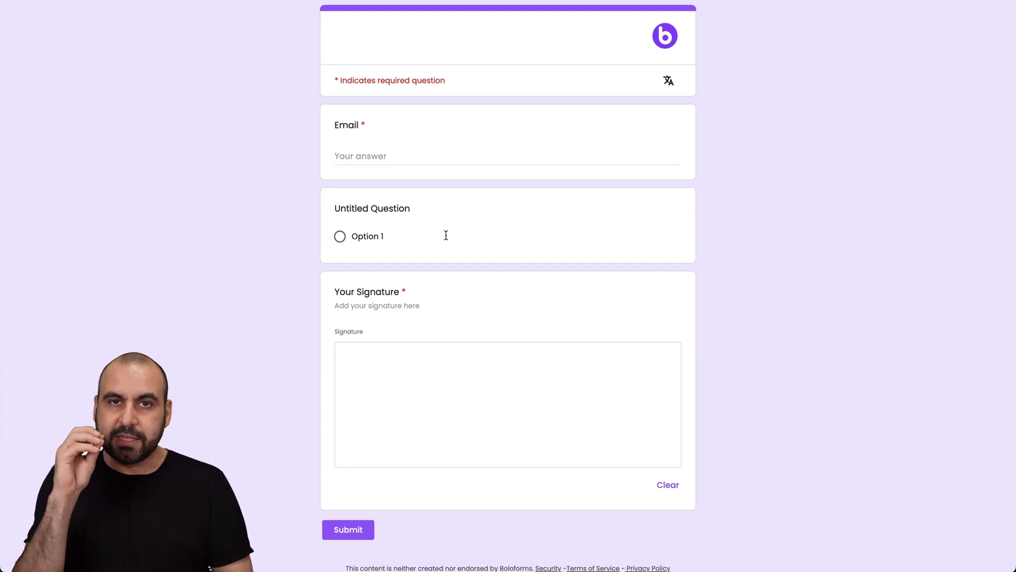
Submit a test response with a test e-mail, Option 1 and a drawn signature.
{"action": "left_click", "coordinate": [378, 157]}
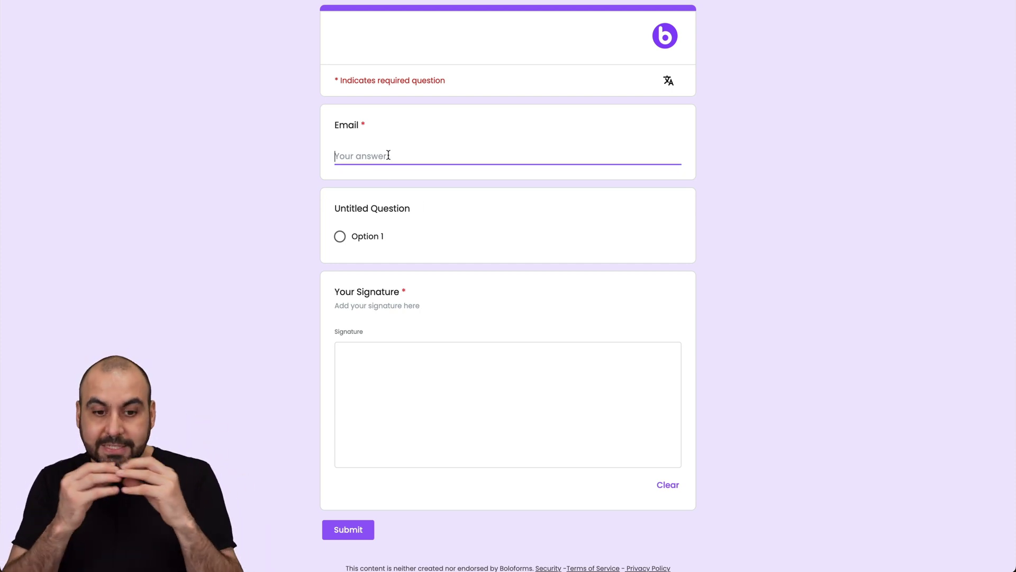
{"action": "type", "text": "test"}
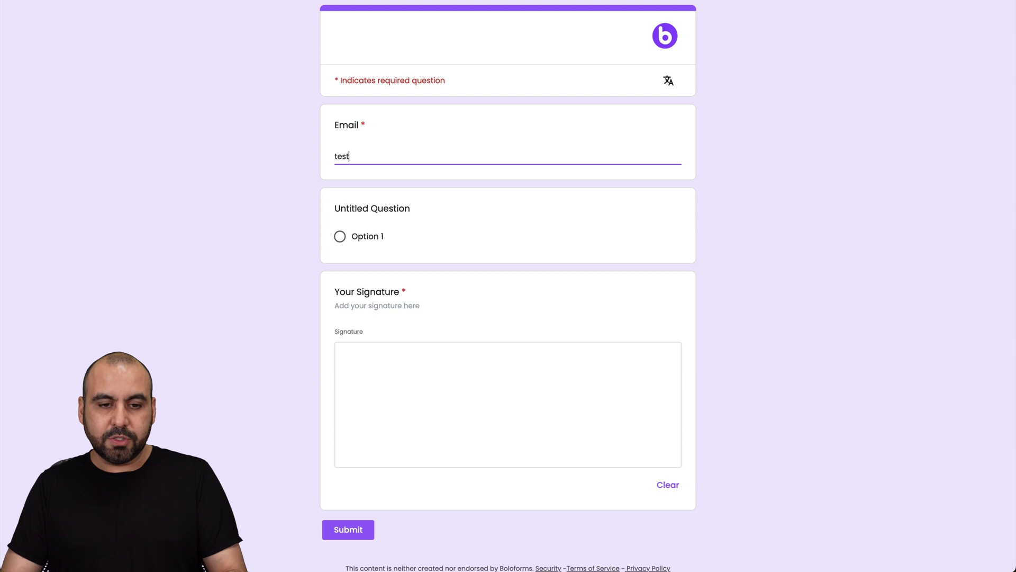
{"action": "type", "text": "@test.com"}
{"action": "left_click", "coordinate": [339, 237]}
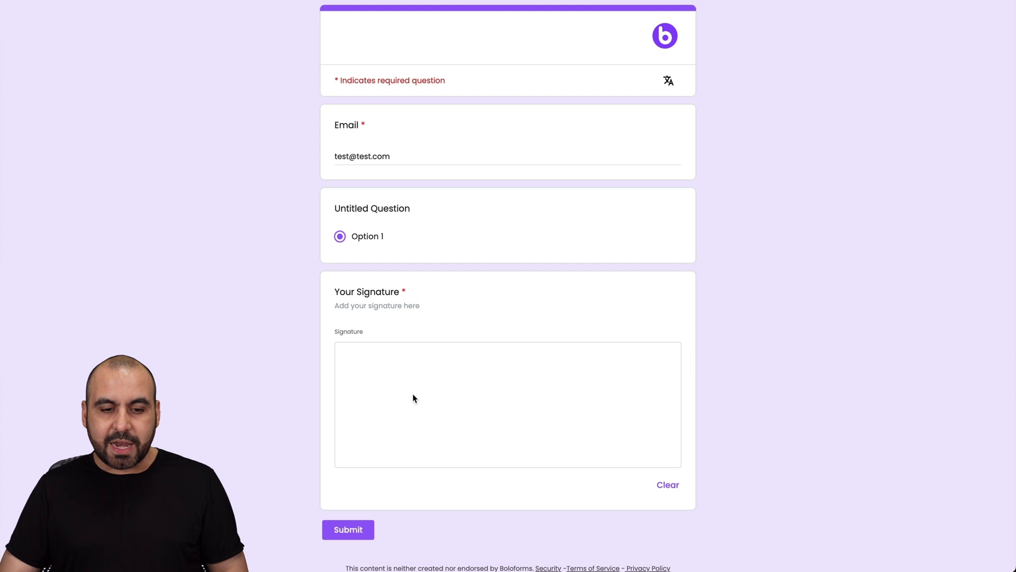
{"action": "mouse_move", "coordinate": [390, 385]}
{"action": "left_mouse_down"}
{"action": "mouse_move", "coordinate": [578, 397]}
{"action": "mouse_move", "coordinate": [539, 461]}
{"action": "mouse_move", "coordinate": [473, 418]}
{"action": "mouse_move", "coordinate": [631, 373]}
{"action": "left_mouse_up"}
{"action": "left_click", "coordinate": [366, 528]}
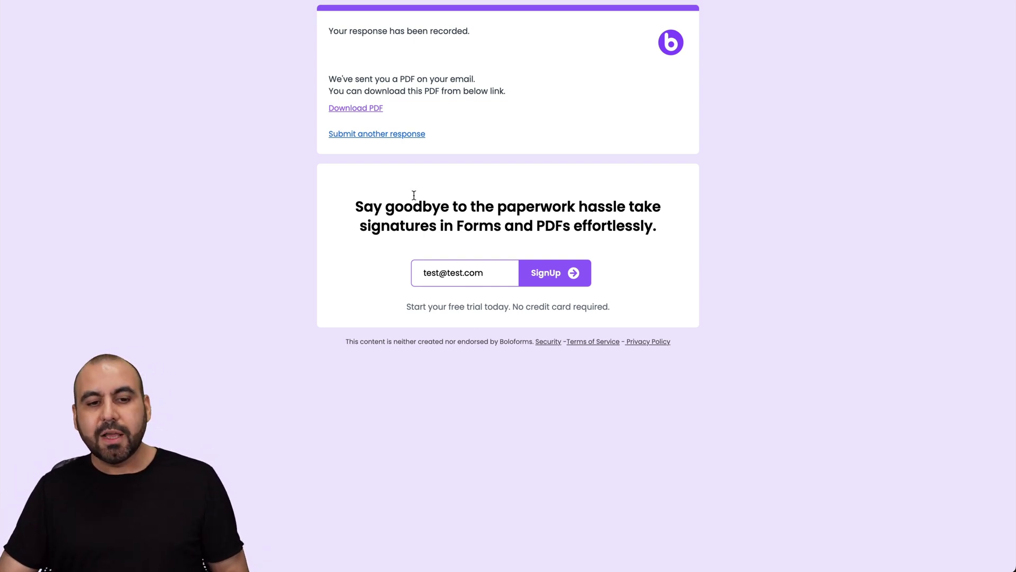
Download the signed response as a PDF from the confirmation page.
{"action": "left_click", "coordinate": [341, 107]}
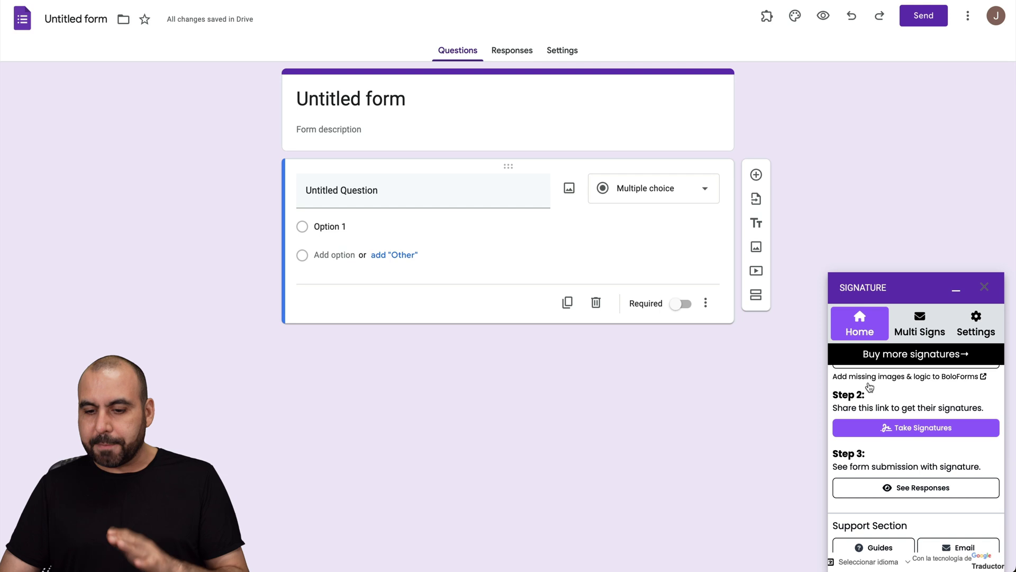
{"action": "mouse_move", "coordinate": [868, 385]}
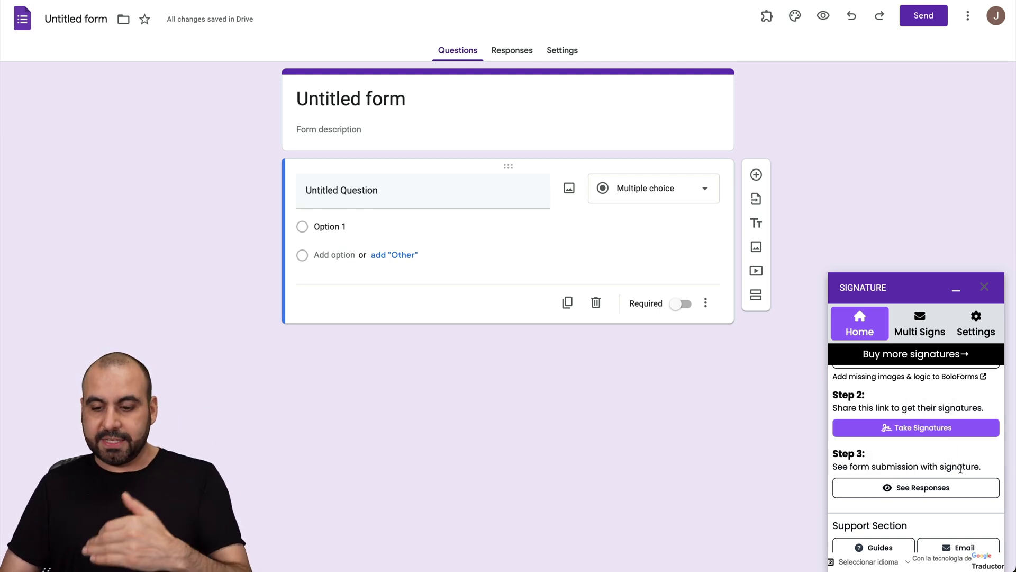
{"action": "scroll", "coordinate": [961, 470], "scroll_direction": "down", "scroll_amount": 1}
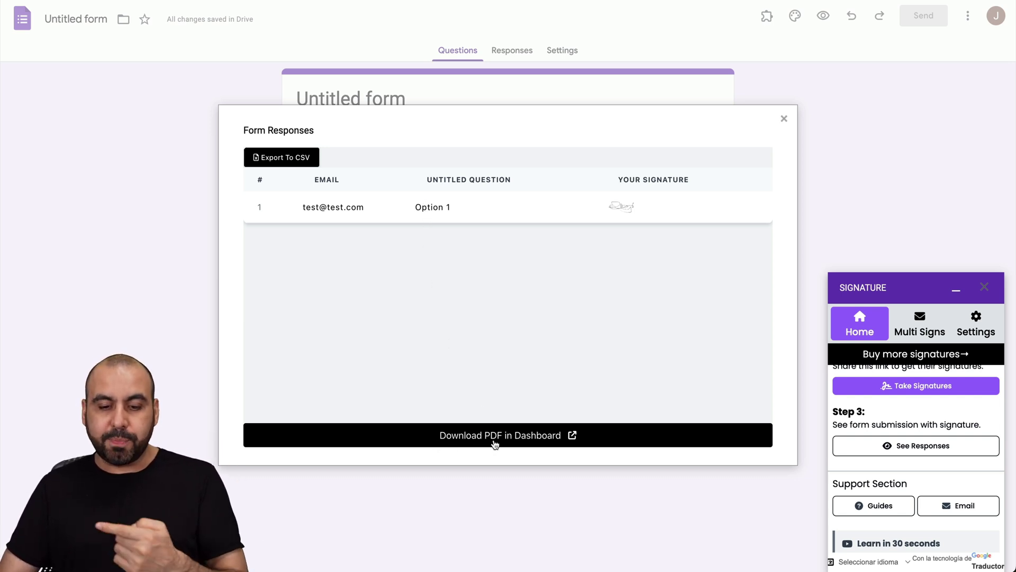
{"action": "left_click", "coordinate": [784, 118]}
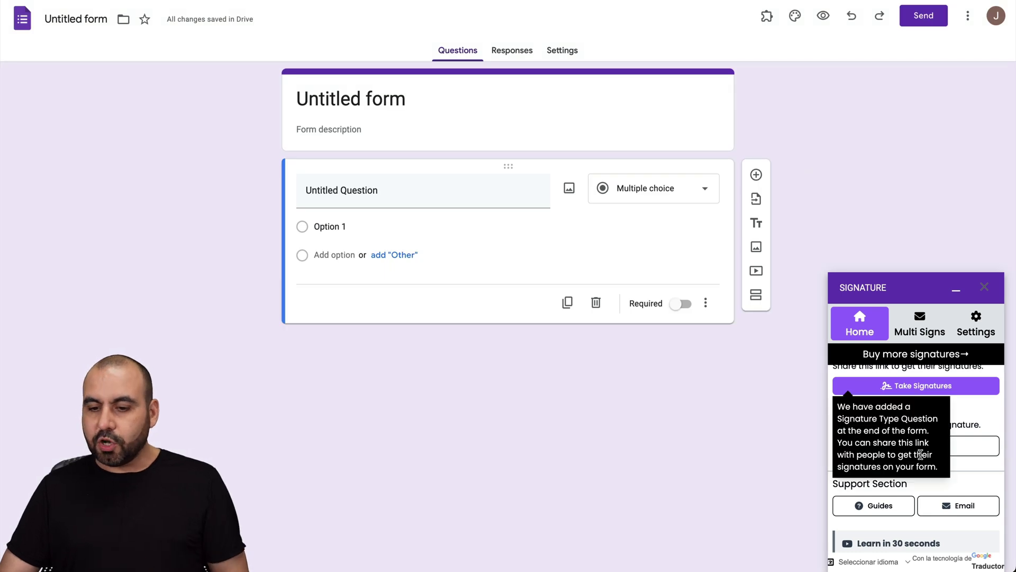
{"action": "scroll", "coordinate": [924, 433], "scroll_direction": "up", "scroll_amount": 3}
Switch to the Multi Signs tab and look over the signer name, e-mail, subject and message fields.
{"action": "left_click", "coordinate": [919, 324]}
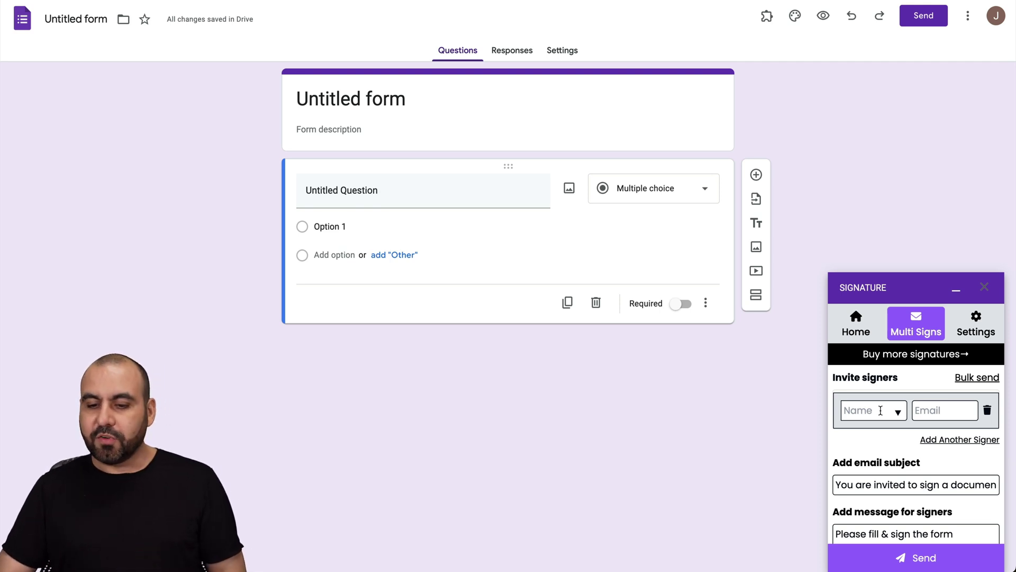
{"action": "left_click", "coordinate": [874, 411]}
{"action": "left_click", "coordinate": [916, 411]}
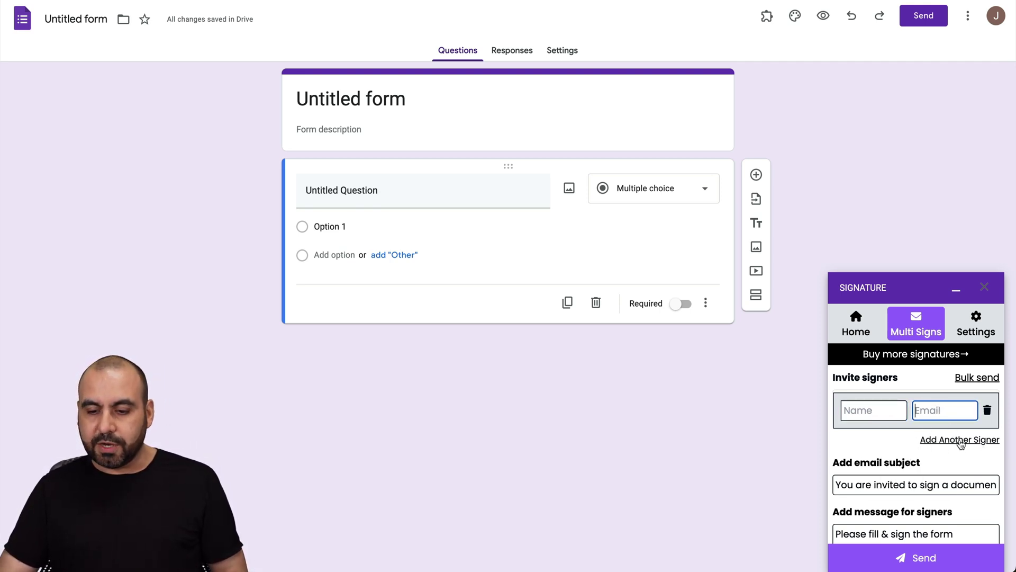
{"action": "scroll", "coordinate": [911, 440], "scroll_direction": "down", "scroll_amount": 2}
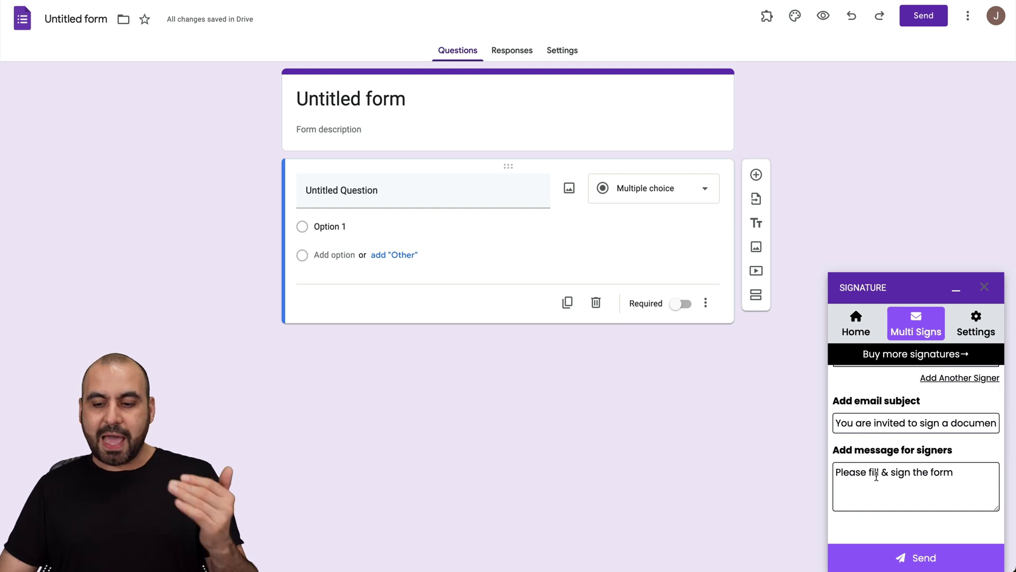
{"action": "scroll", "coordinate": [878, 498], "scroll_direction": "down", "scroll_amount": 3}
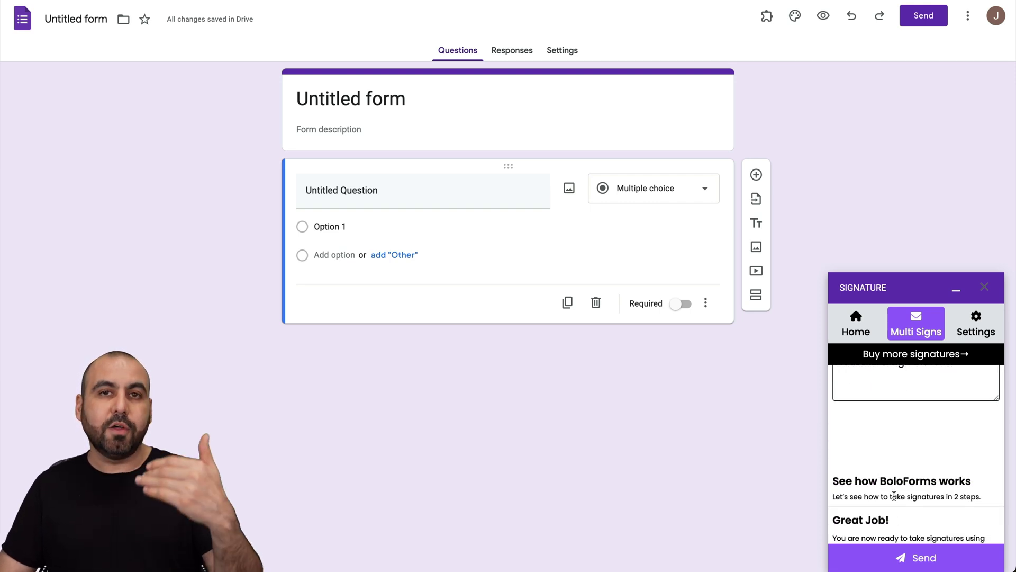
{"action": "scroll", "coordinate": [894, 529], "scroll_direction": "up", "scroll_amount": 4}
{"action": "scroll", "coordinate": [893, 532], "scroll_direction": "up", "scroll_amount": 1}
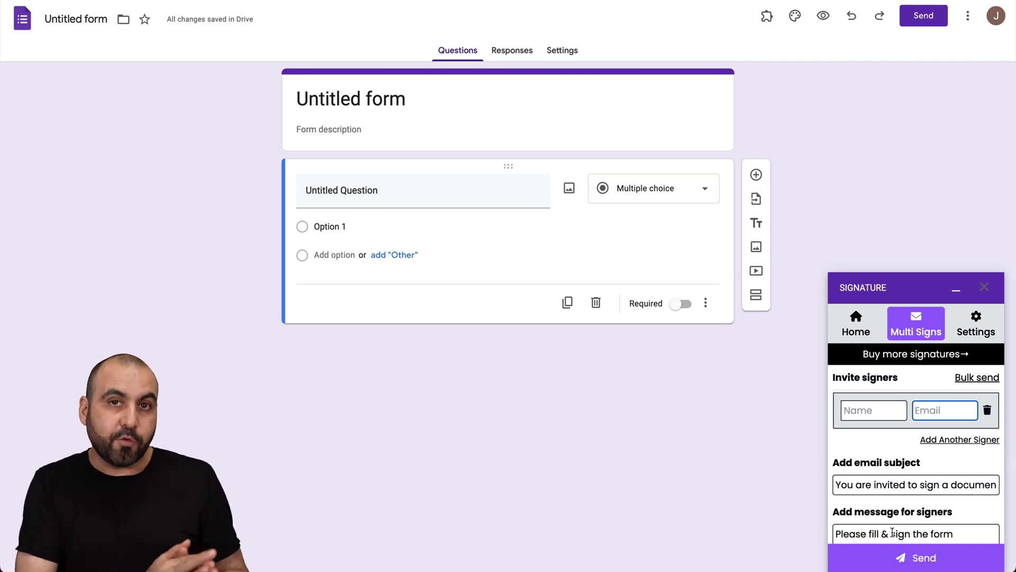
Review the Signature add-on Settings, scrolling through Additional Features, then open the More menu.
{"action": "left_click", "coordinate": [986, 329]}
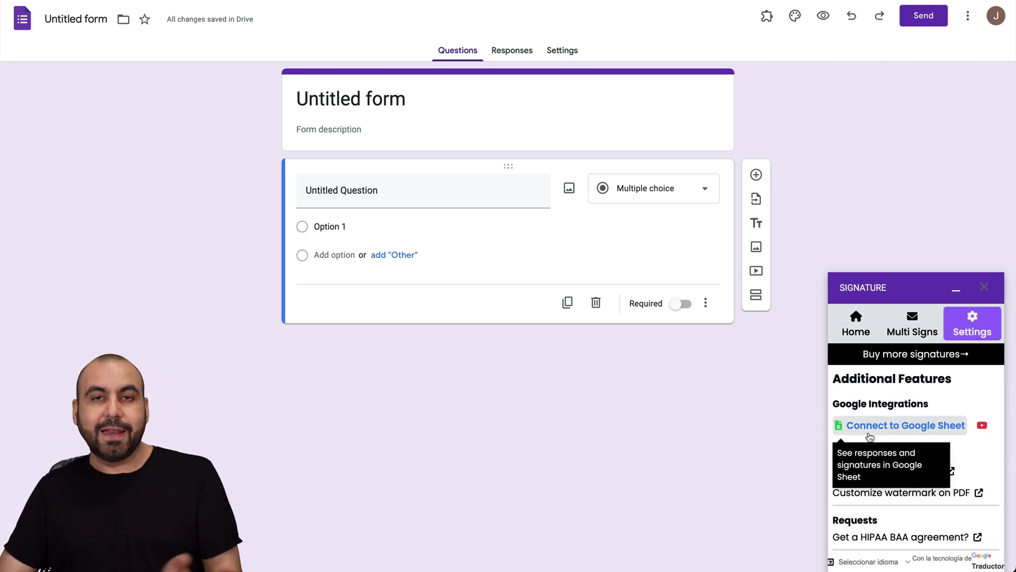
{"action": "scroll", "coordinate": [968, 449], "scroll_direction": "down", "scroll_amount": 3}
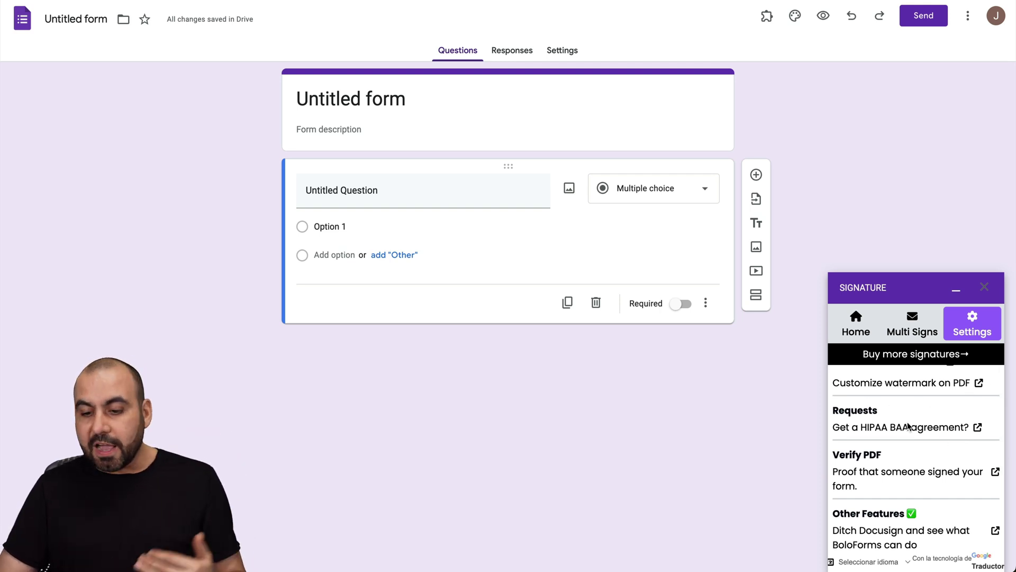
{"action": "scroll", "coordinate": [906, 461], "scroll_direction": "down", "scroll_amount": 5}
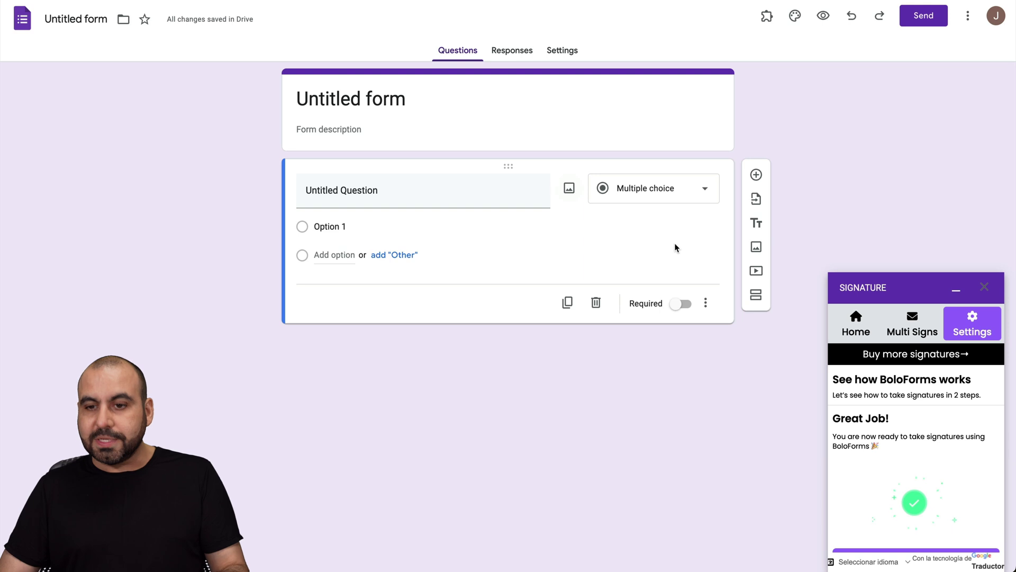
{"action": "left_click", "coordinate": [968, 15]}
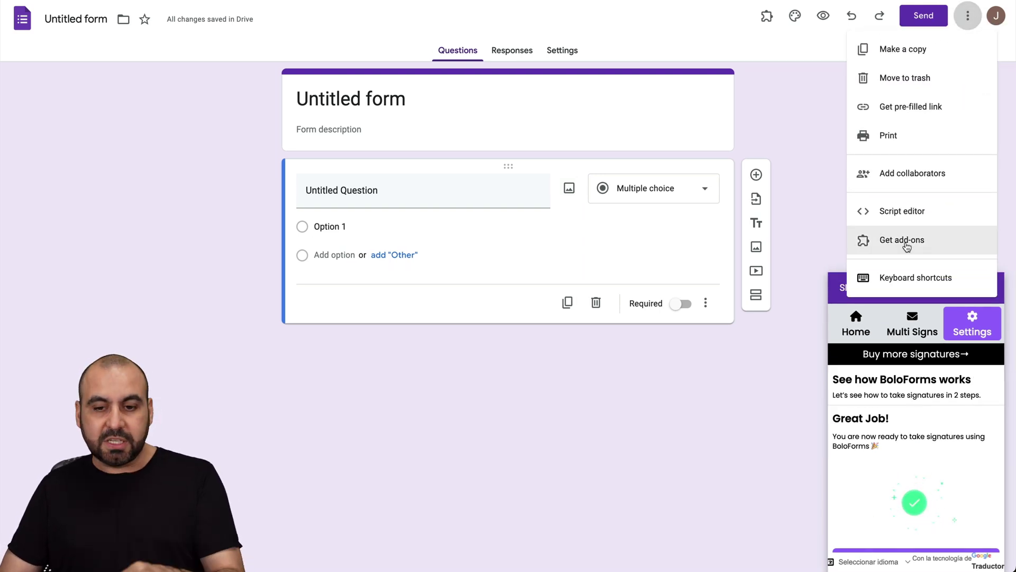
Dismiss the More menu without choosing an option.
{"action": "left_click", "coordinate": [655, 377]}
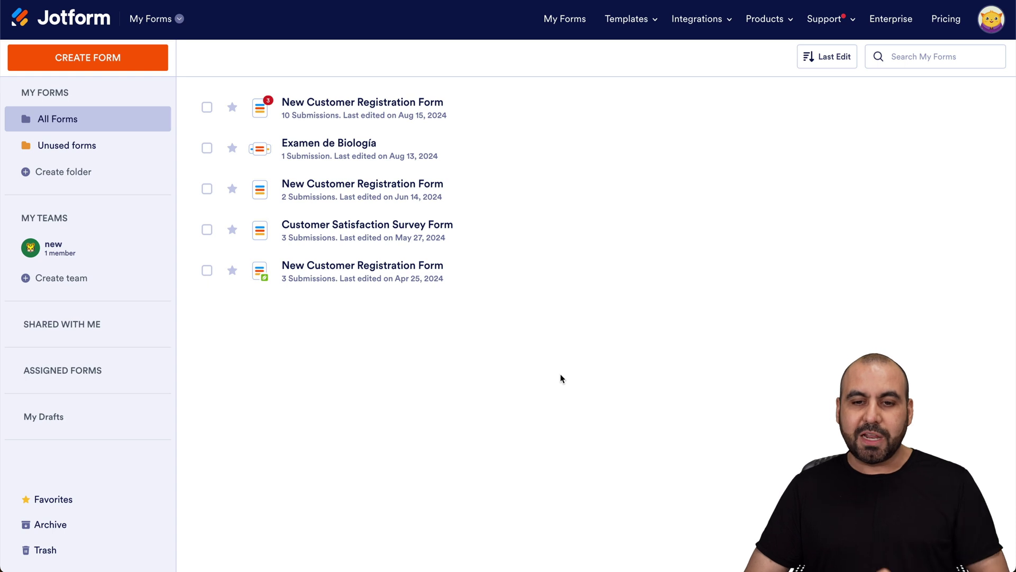
Browse the Sign Templates gallery and preview the Simple One Page Lease Agreement Template.
{"action": "left_click", "coordinate": [640, 22]}
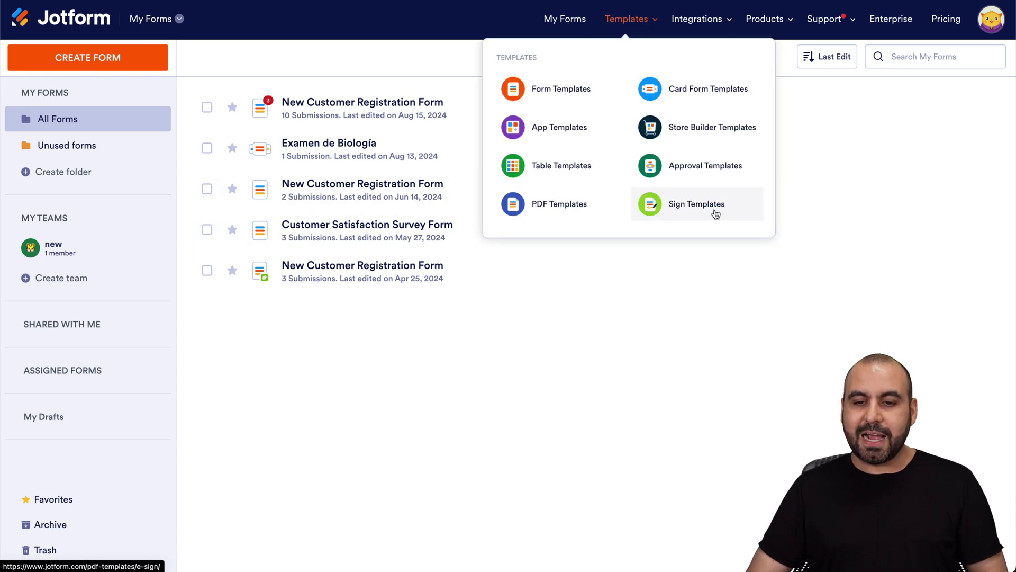
{"action": "left_click", "coordinate": [681, 209]}
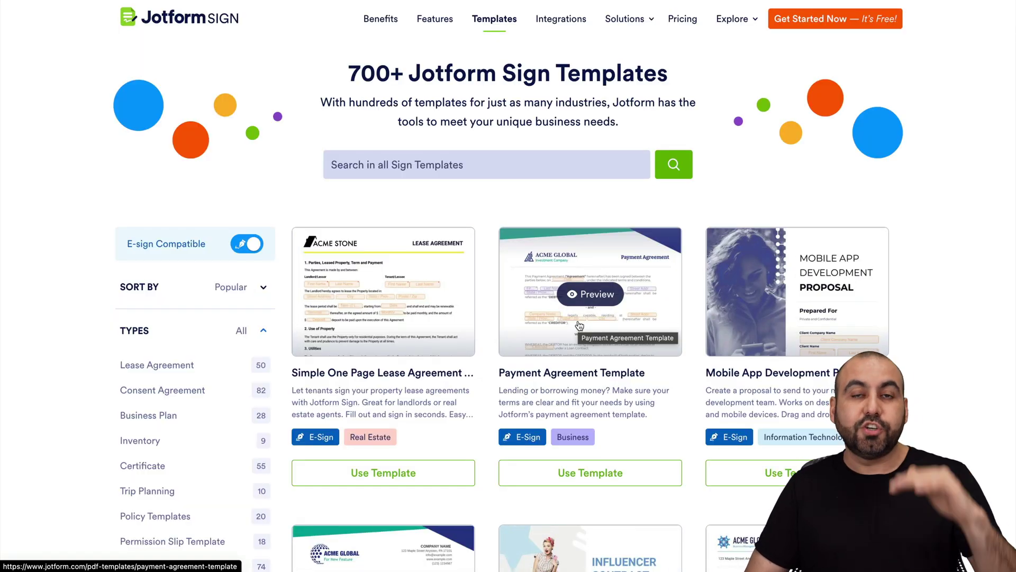
{"action": "scroll", "coordinate": [579, 325], "scroll_direction": "down", "scroll_amount": 3}
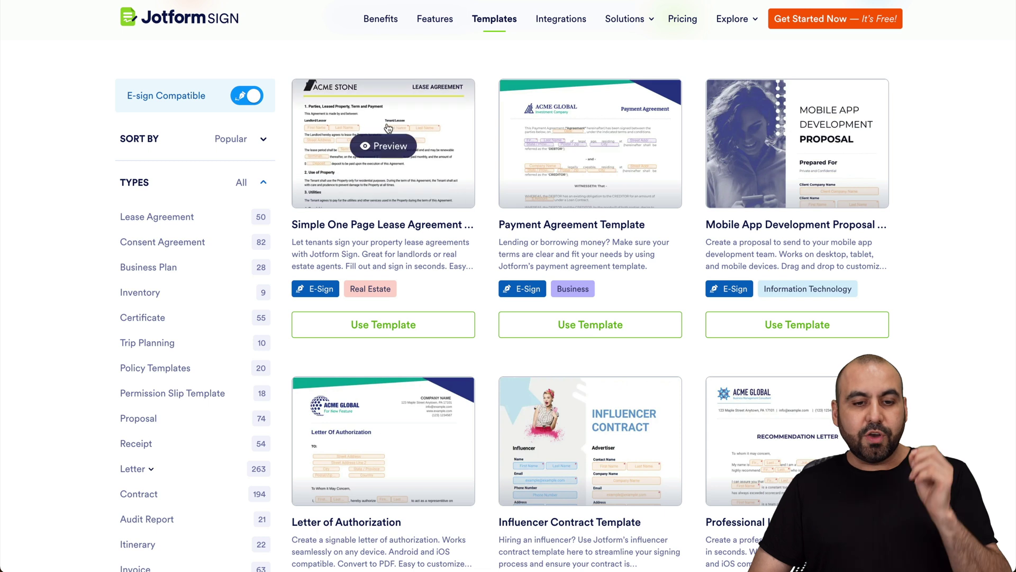
{"action": "left_click", "coordinate": [391, 146]}
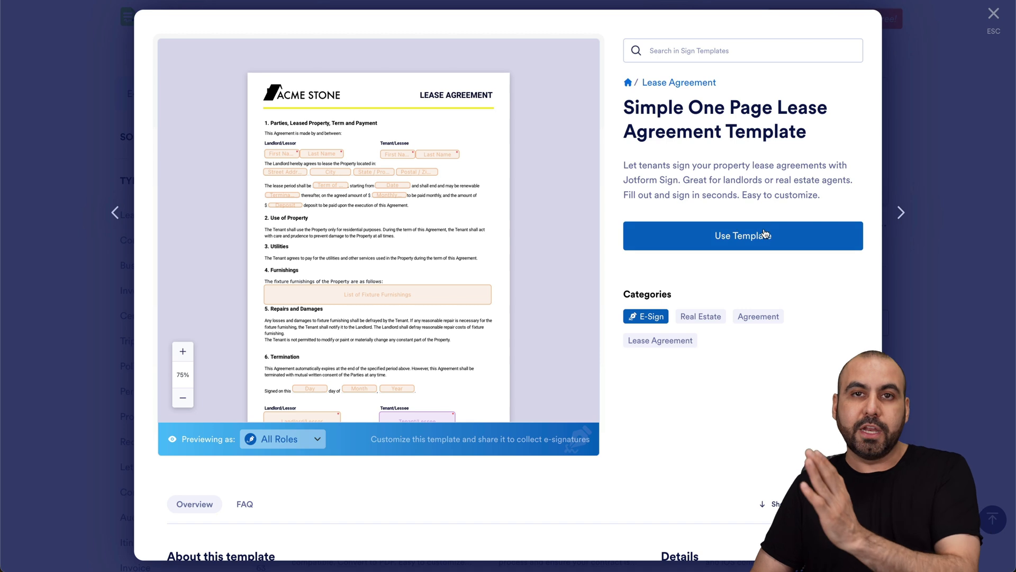
Close the lease preview, review the Payment Agreement Template, and start a new document from it.
{"action": "scroll", "coordinate": [456, 344], "scroll_direction": "down", "scroll_amount": 2}
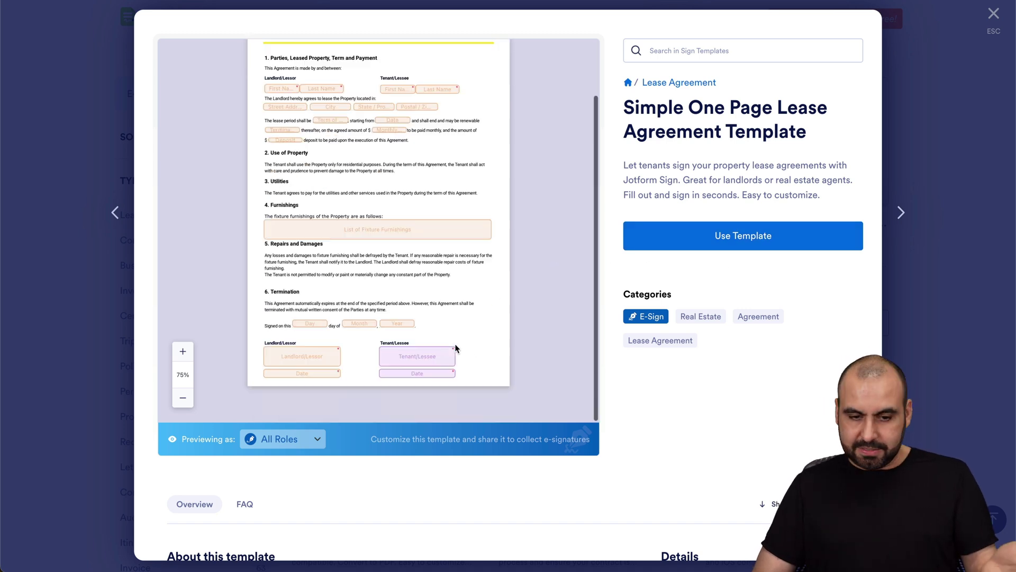
{"action": "scroll", "coordinate": [455, 344], "scroll_direction": "up", "scroll_amount": 2}
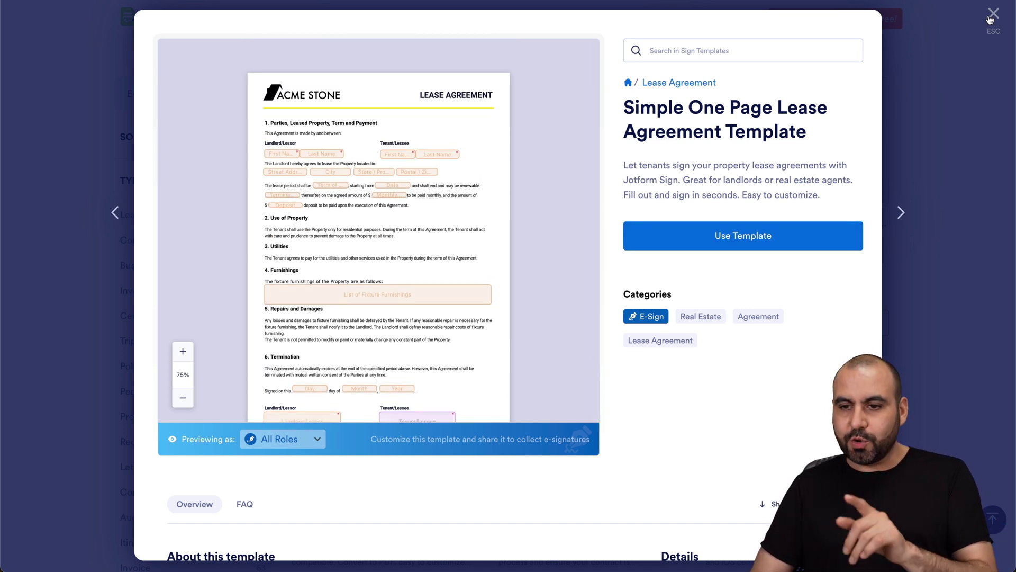
{"action": "left_click", "coordinate": [994, 15]}
{"action": "left_click", "coordinate": [627, 175]}
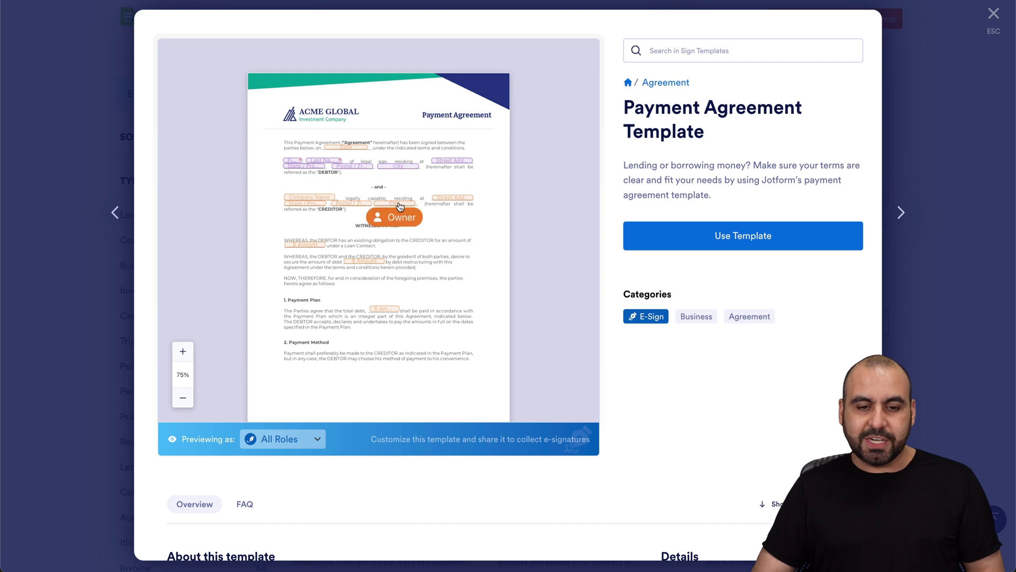
{"action": "scroll", "coordinate": [463, 280], "scroll_direction": "down", "scroll_amount": 10}
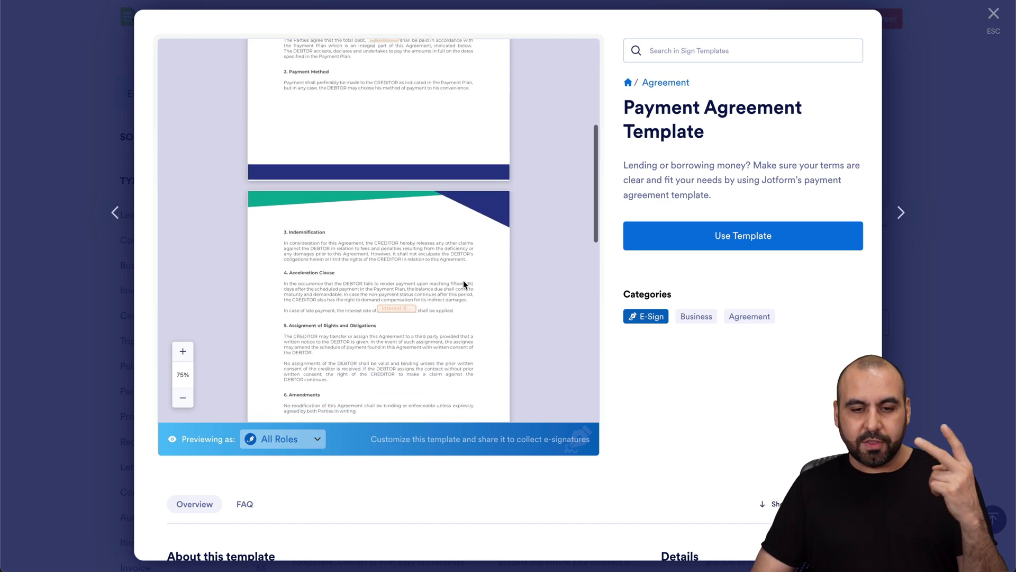
{"action": "scroll", "coordinate": [463, 280], "scroll_direction": "down", "scroll_amount": 2}
{"action": "scroll", "coordinate": [464, 283], "scroll_direction": "up", "scroll_amount": 15}
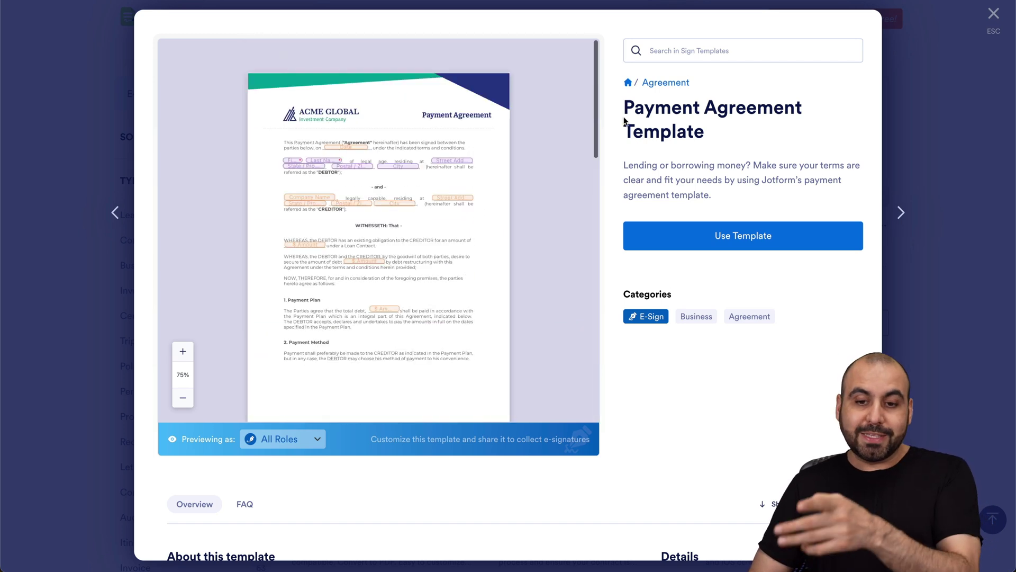
{"action": "left_click", "coordinate": [737, 242]}
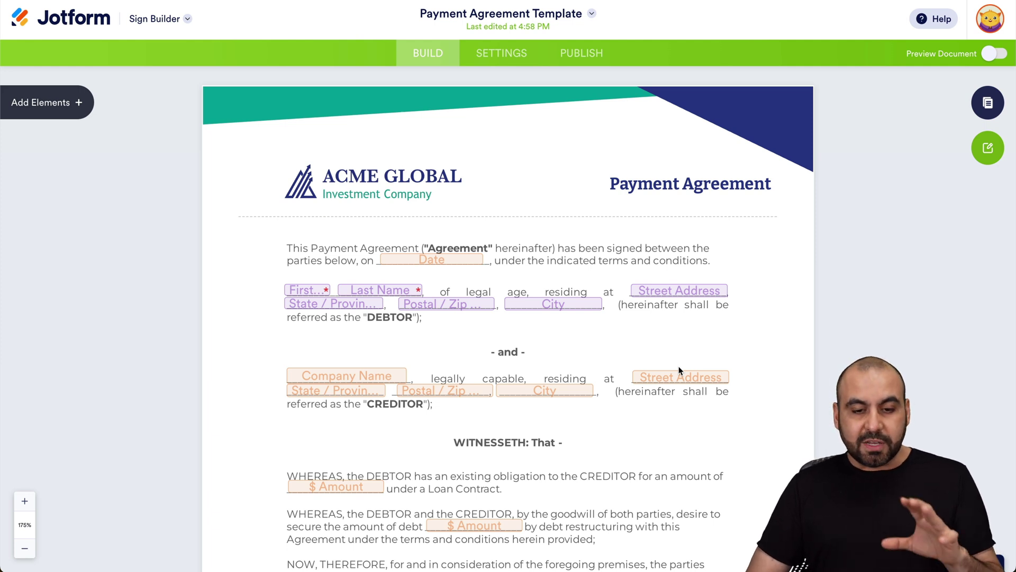
{"action": "left_click", "coordinate": [454, 261]}
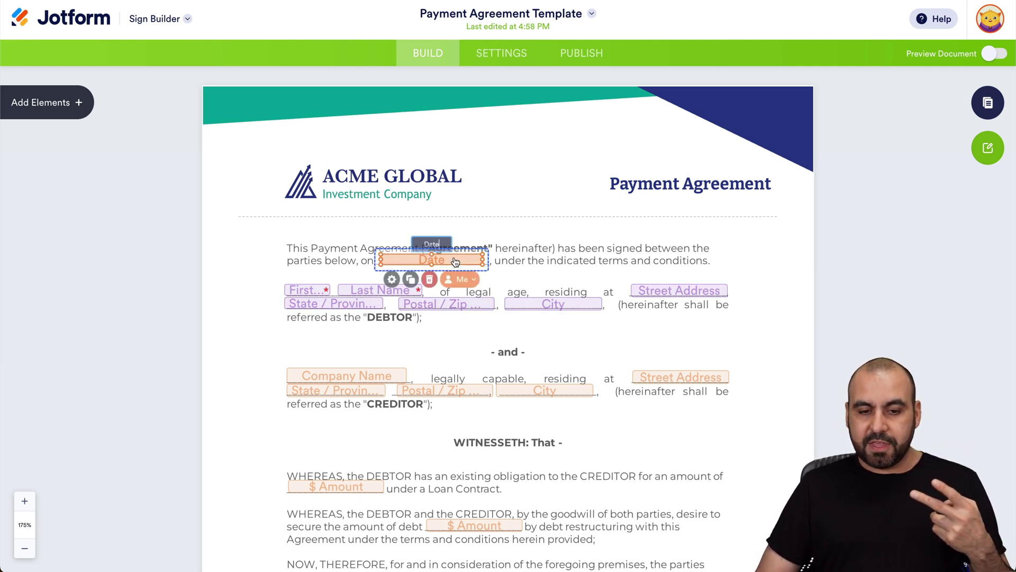
{"action": "left_click", "coordinate": [468, 285]}
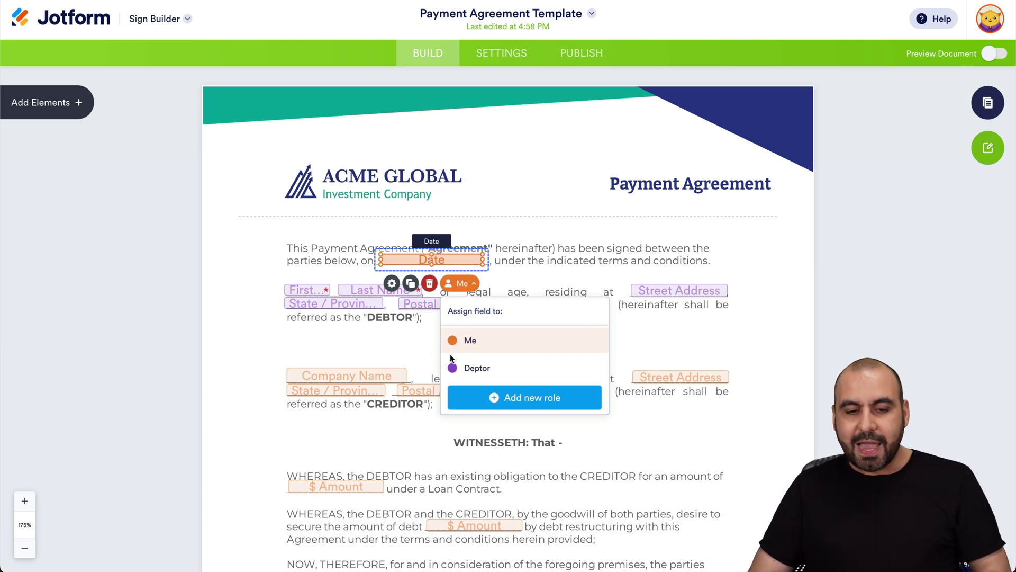
{"action": "left_click", "coordinate": [412, 306]}
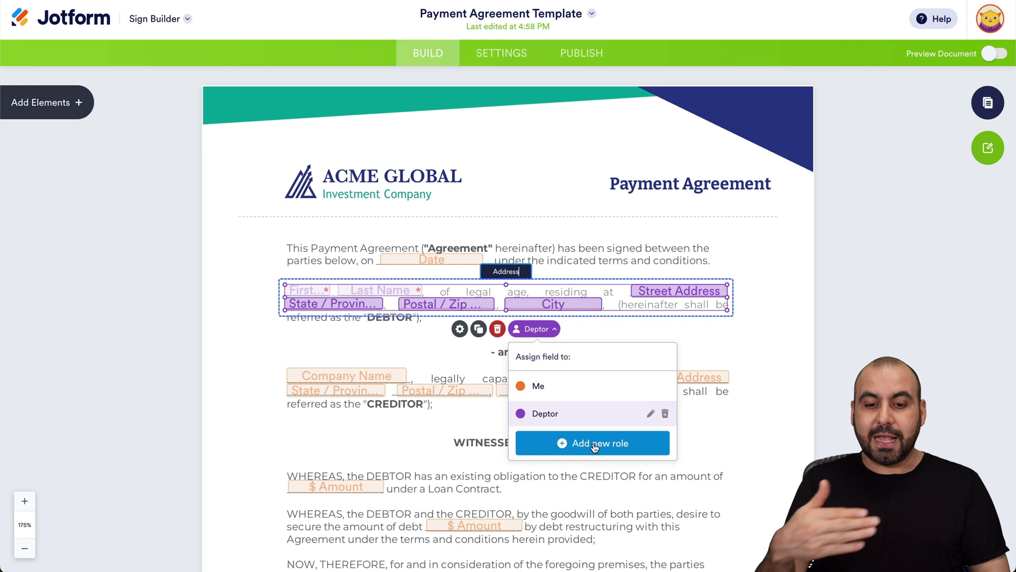
{"action": "left_click", "coordinate": [698, 342]}
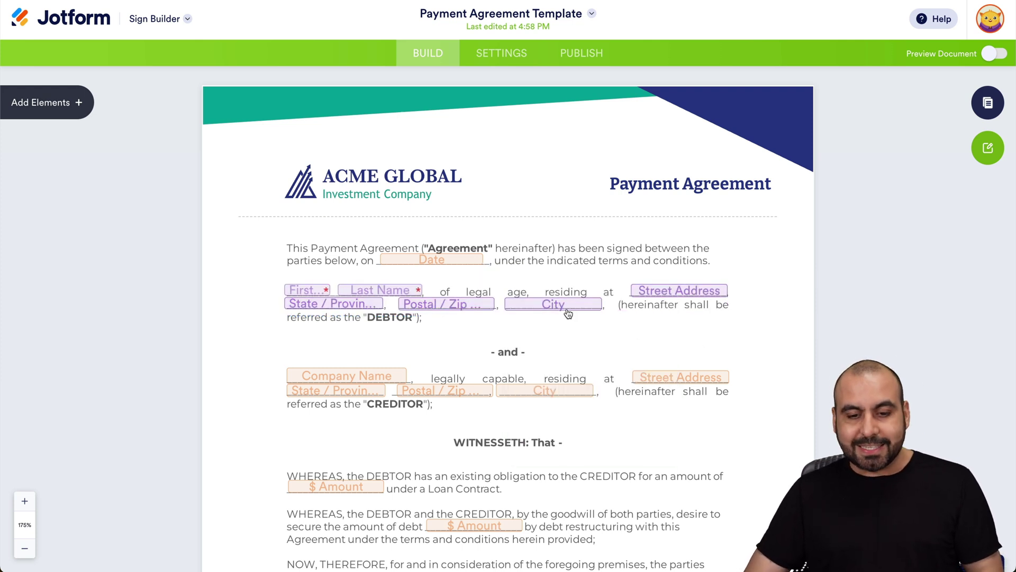
{"action": "left_click", "coordinate": [542, 330]}
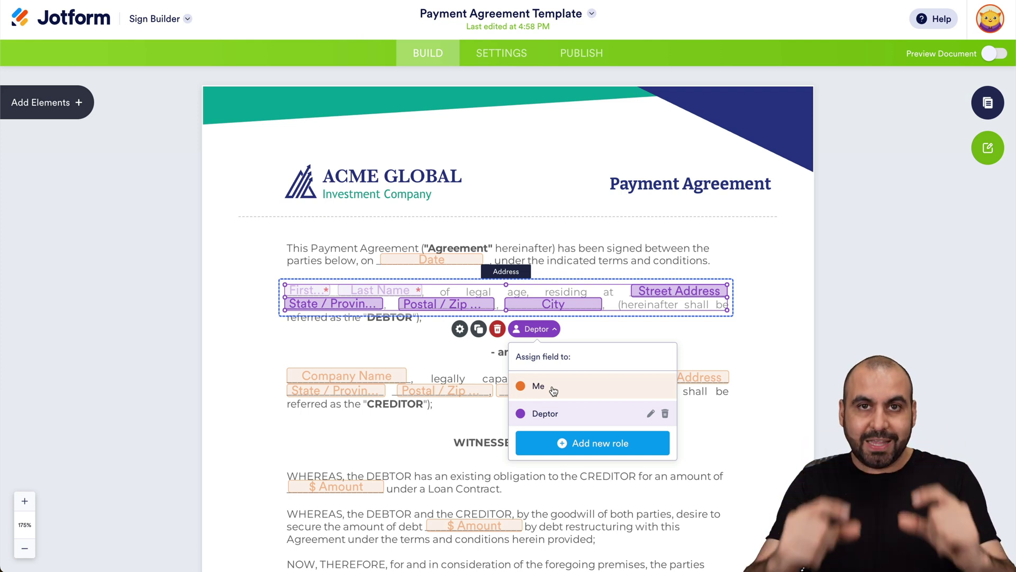
{"action": "left_click", "coordinate": [747, 358]}
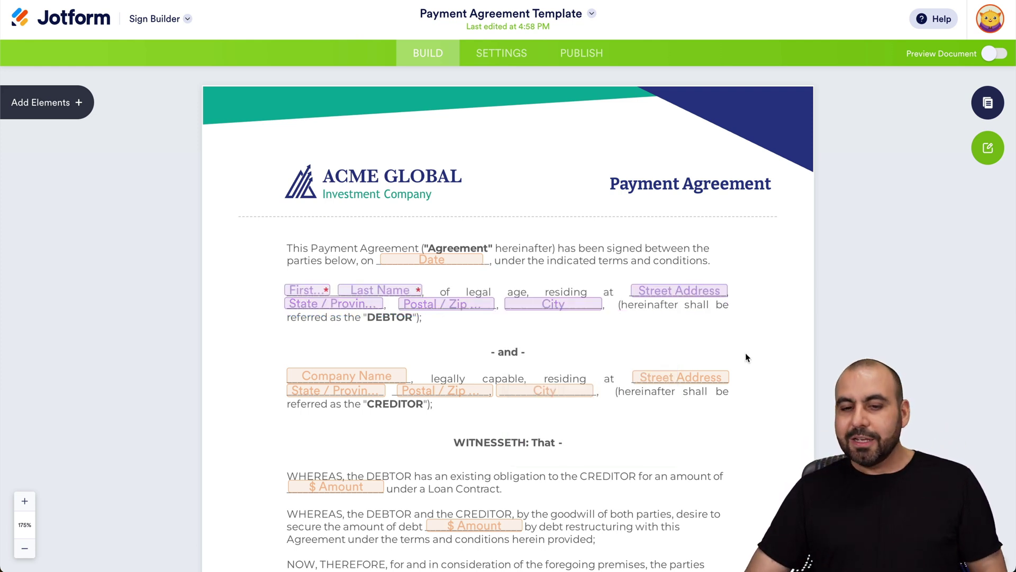
{"action": "scroll", "coordinate": [740, 365], "scroll_direction": "down", "scroll_amount": 20}
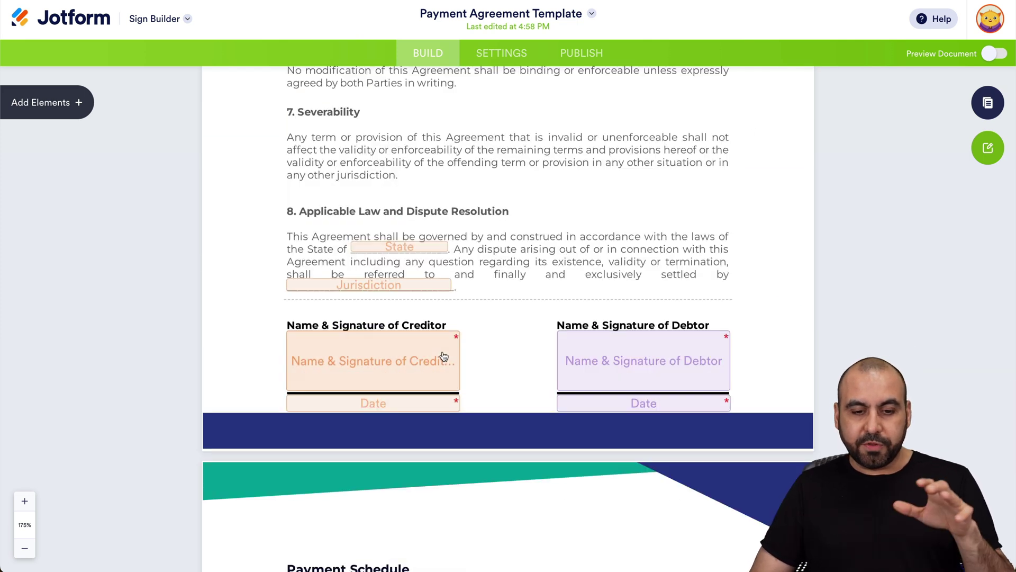
Check the creditor and debtor signature boxes, then show the Document Elements list.
{"action": "left_click", "coordinate": [430, 358]}
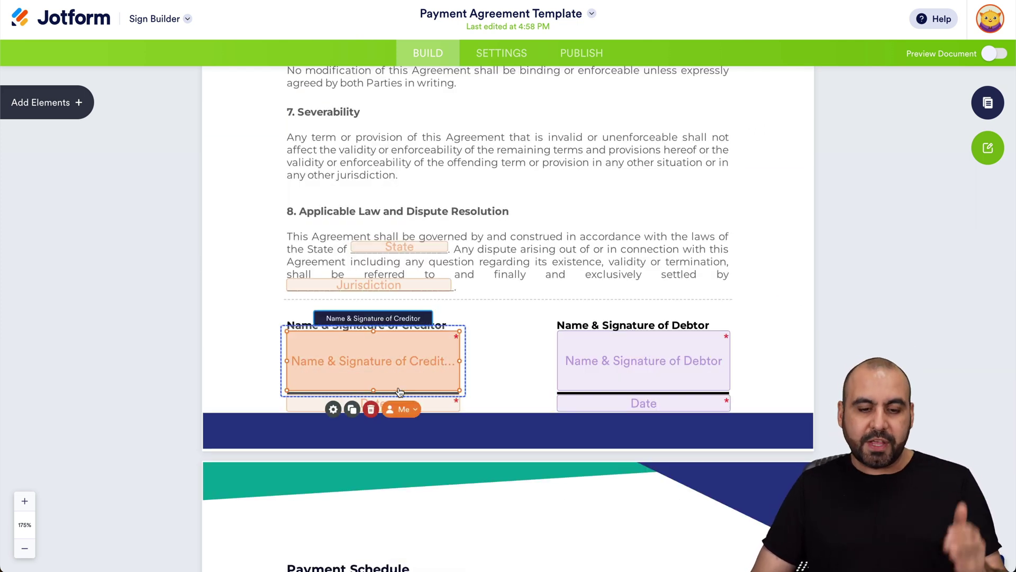
{"action": "left_click", "coordinate": [616, 365]}
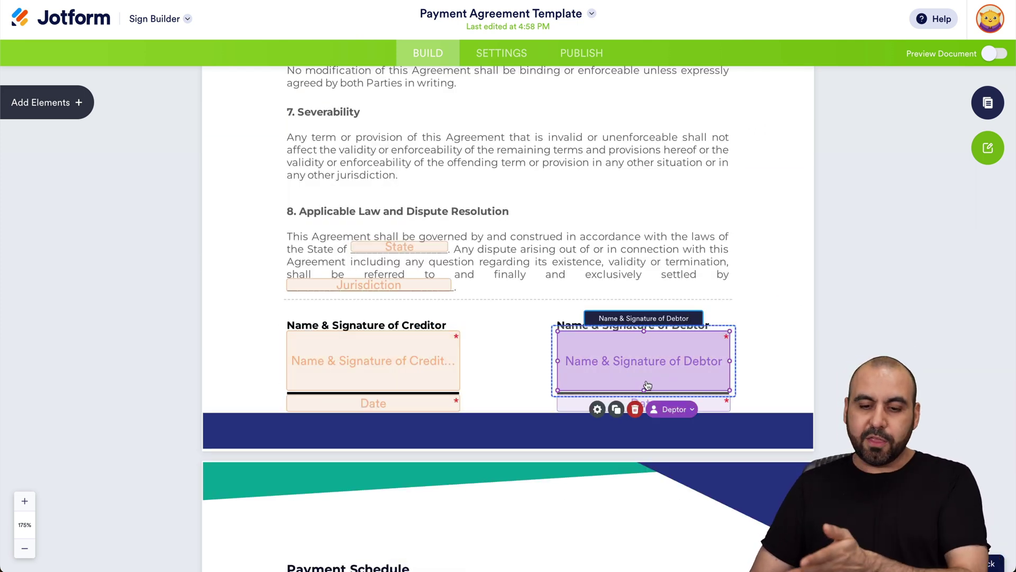
{"action": "left_click", "coordinate": [494, 277]}
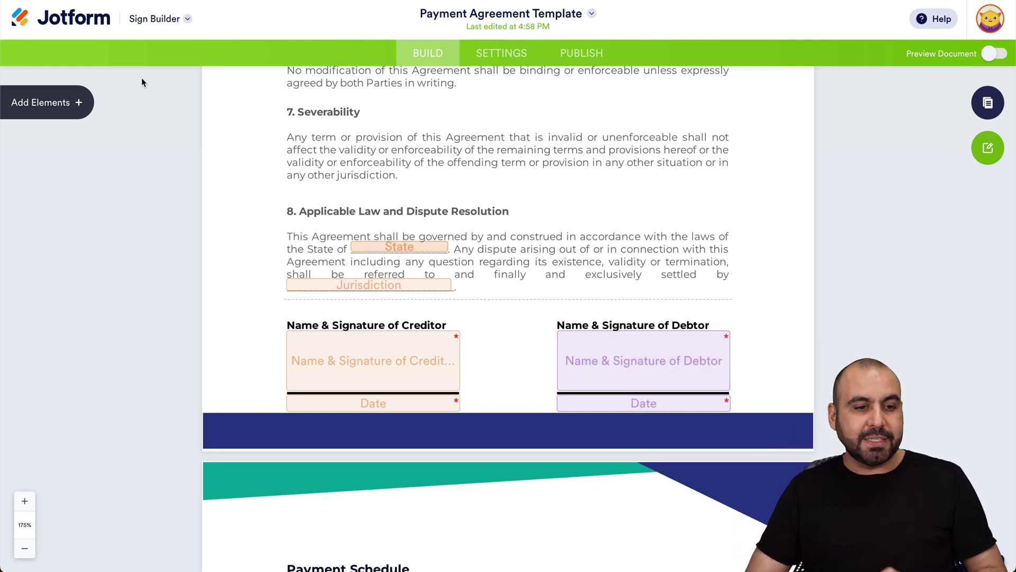
{"action": "left_click", "coordinate": [82, 108]}
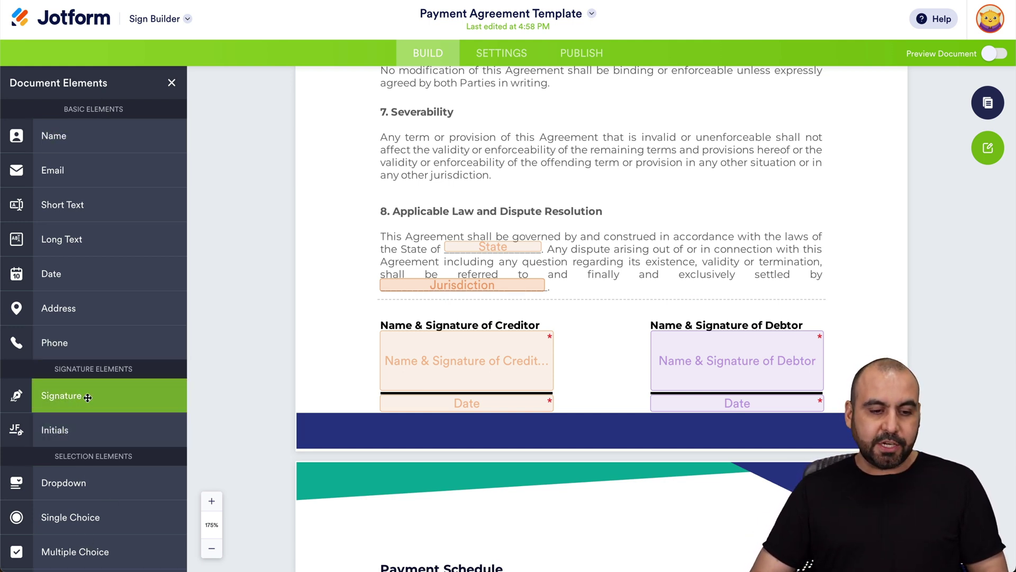
Place a Signature field assigned to a new Signer 2 role beside the Severability paragraph.
{"action": "mouse_move", "coordinate": [96, 397]}
{"action": "left_mouse_down"}
{"action": "mouse_move", "coordinate": [730, 340]}
{"action": "mouse_move", "coordinate": [692, 285]}
{"action": "left_mouse_up"}
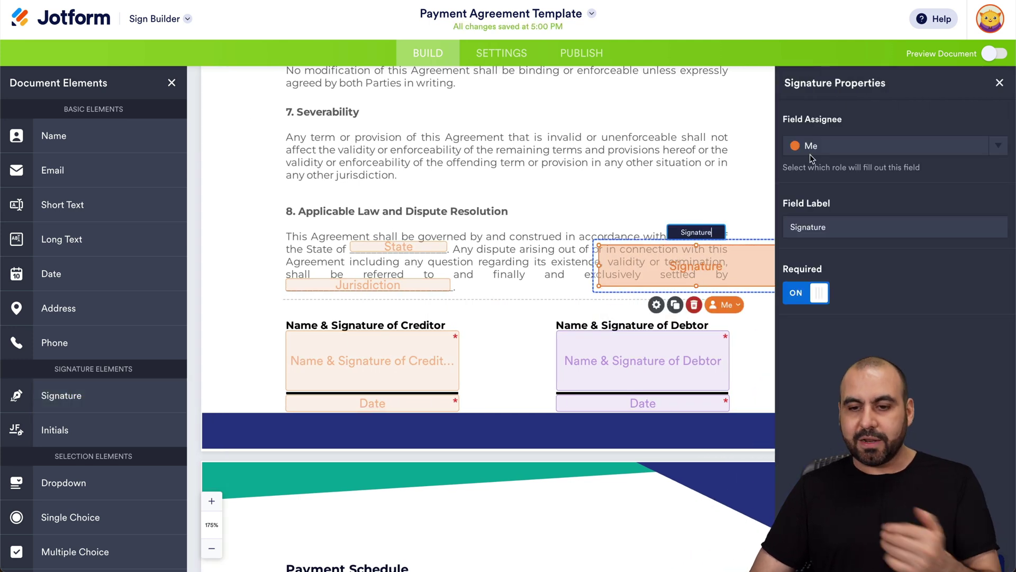
{"action": "left_click", "coordinate": [888, 144]}
{"action": "left_click", "coordinate": [868, 241]}
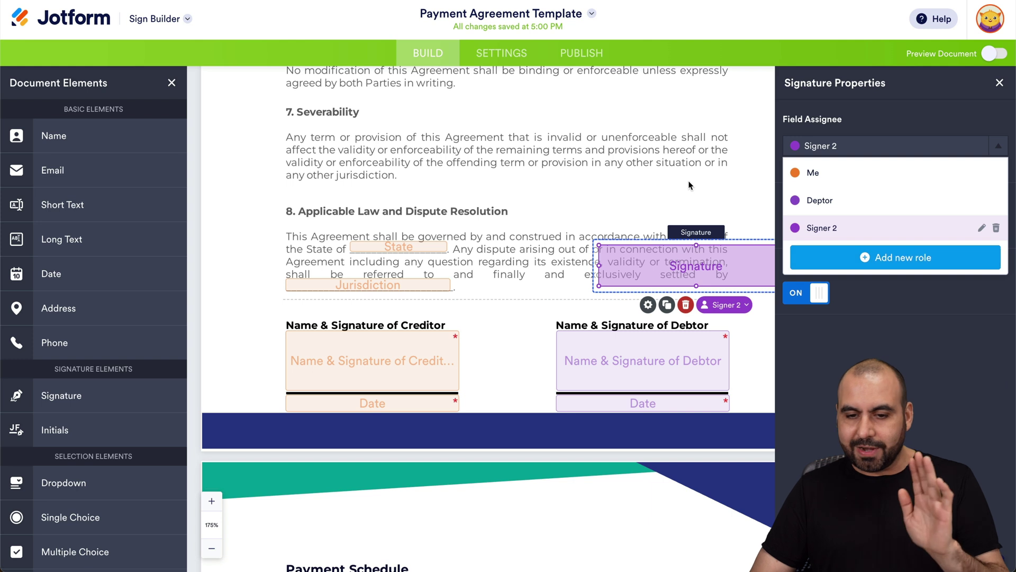
{"action": "left_click_drag", "start_coordinate": [725, 268], "coordinate": [694, 196]}
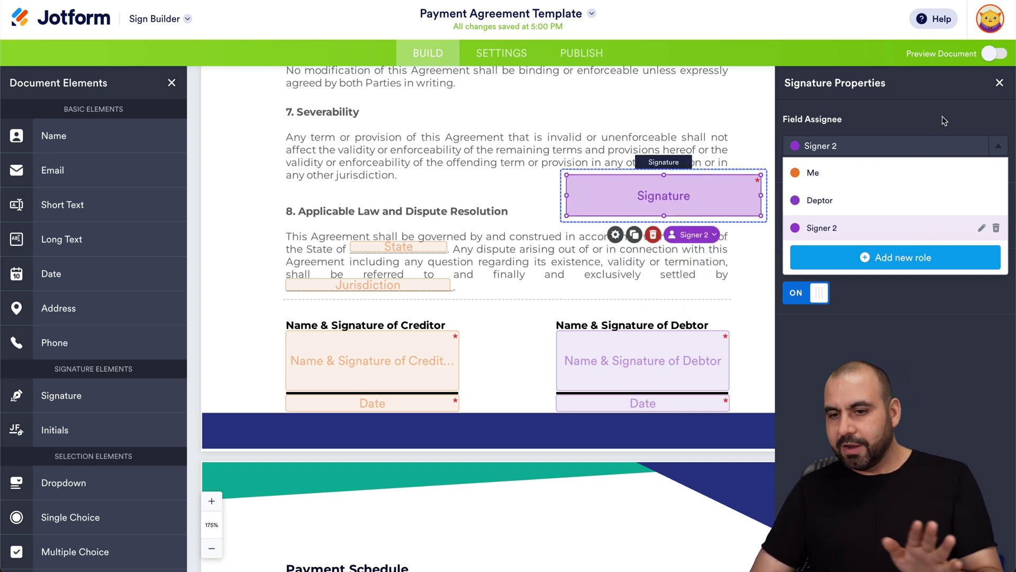
{"action": "left_click", "coordinate": [999, 82]}
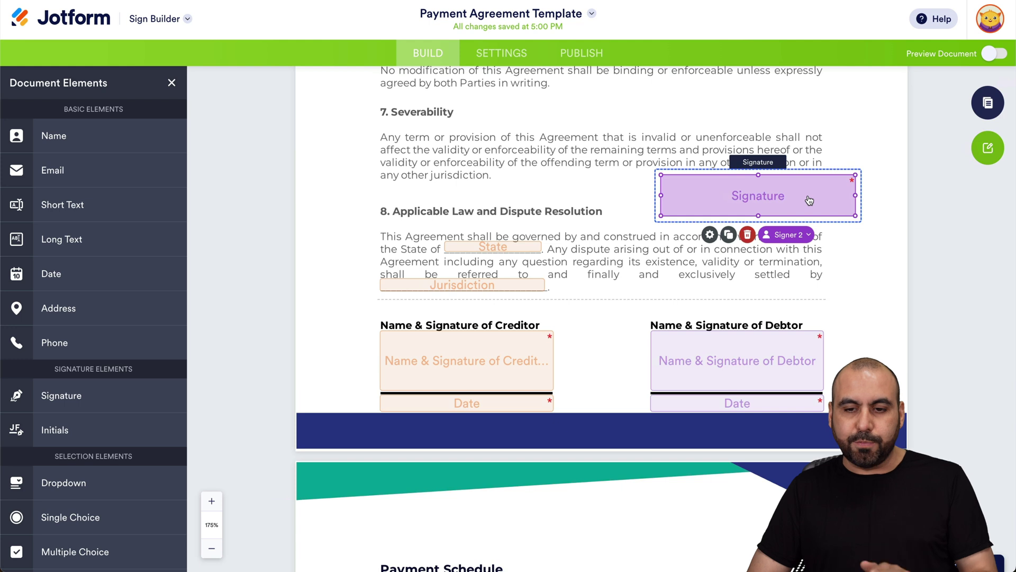
Make the Signer 2 signature field optional and open the signer preview.
{"action": "left_click", "coordinate": [710, 235]}
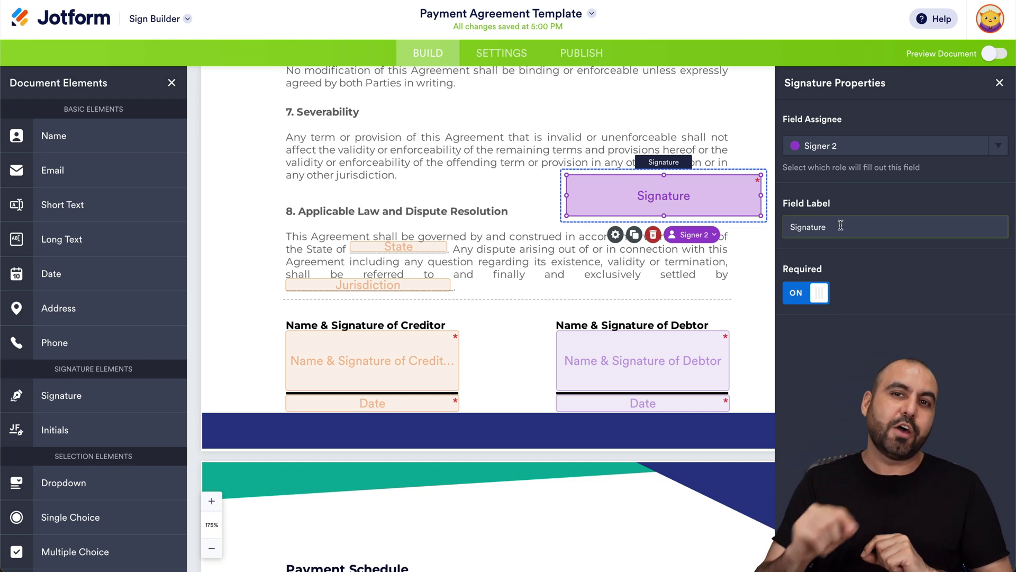
{"action": "left_click", "coordinate": [804, 294]}
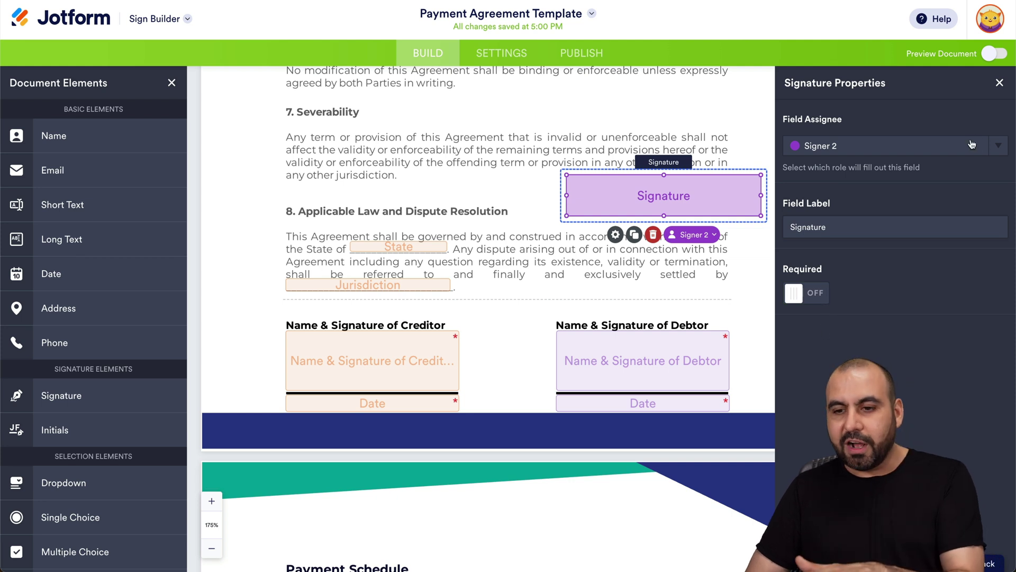
{"action": "left_click", "coordinate": [1000, 82]}
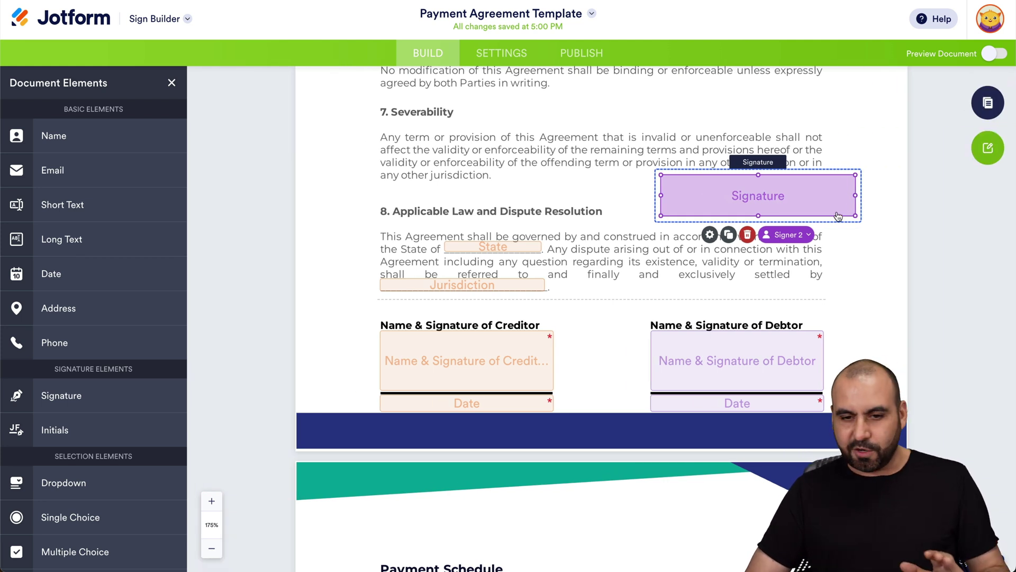
{"action": "scroll", "coordinate": [633, 370], "scroll_direction": "up", "scroll_amount": 15}
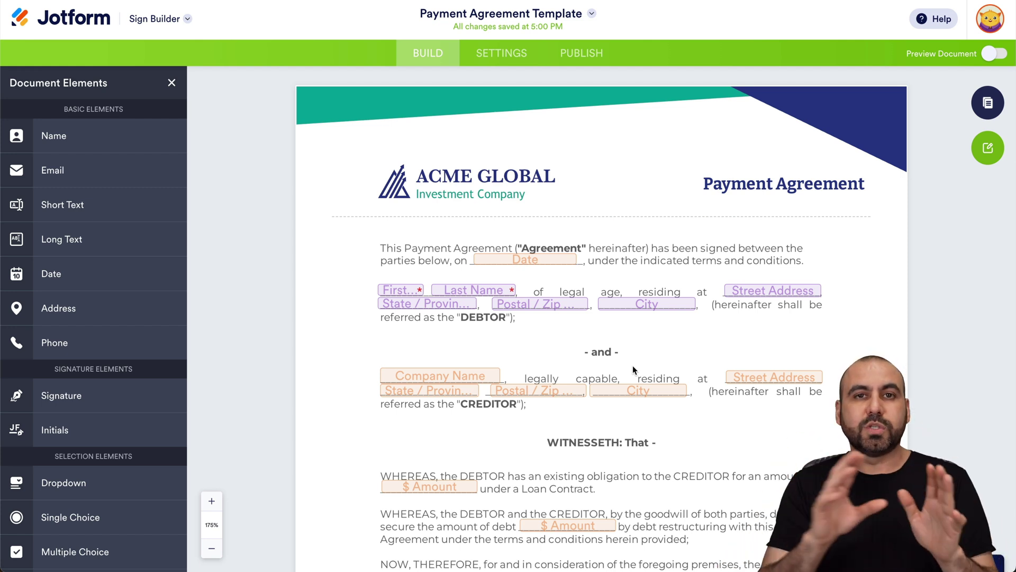
{"action": "left_click", "coordinate": [995, 53]}
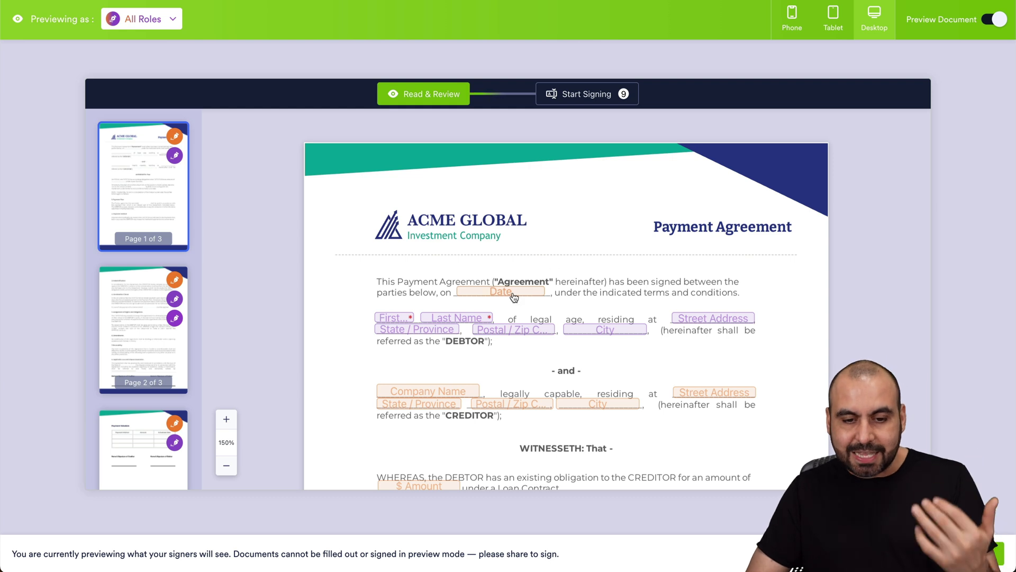
In the preview, fill the agreement date with 08-22-2024.
{"action": "left_click", "coordinate": [513, 293]}
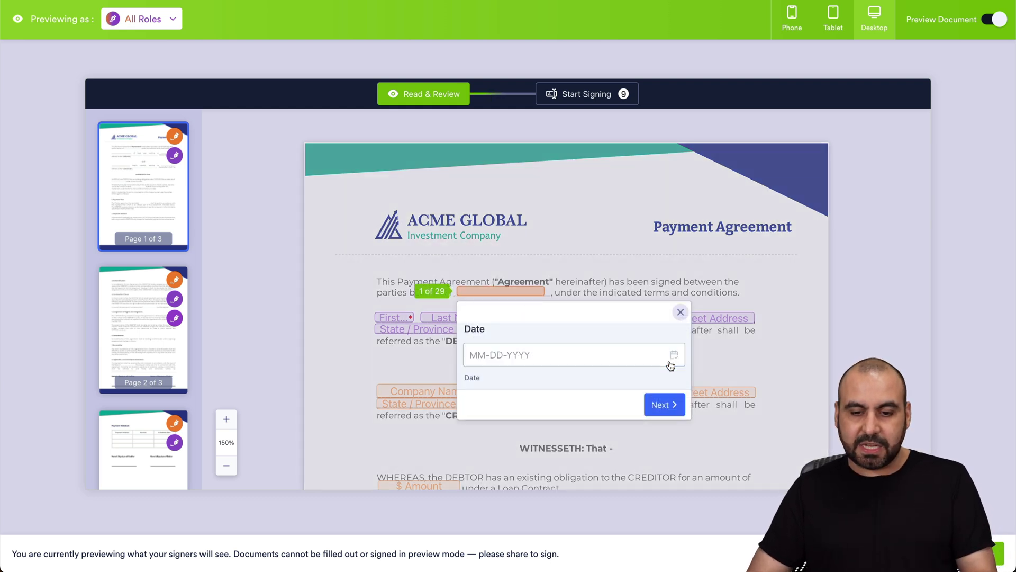
{"action": "left_click", "coordinate": [673, 354]}
{"action": "left_click", "coordinate": [609, 302]}
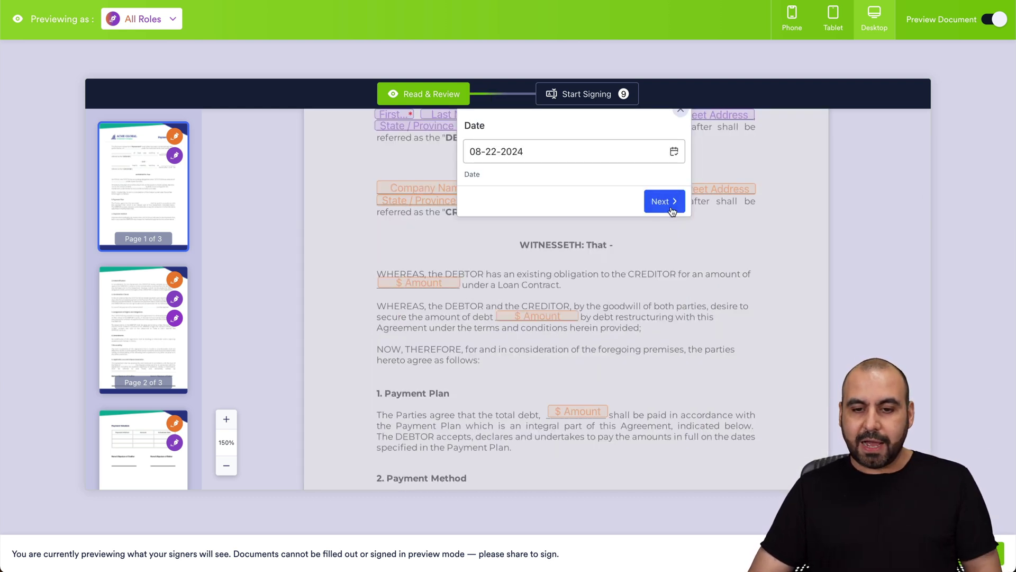
{"action": "left_click", "coordinate": [668, 204]}
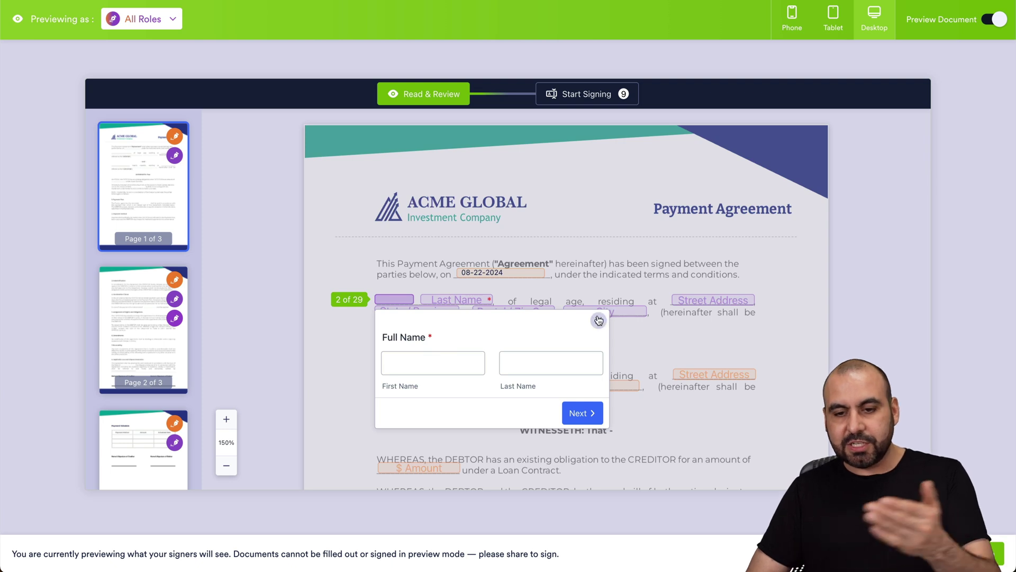
{"action": "left_click", "coordinate": [599, 320]}
Preview the agreement as the Me role, then close the signer preview.
{"action": "left_click", "coordinate": [157, 18]}
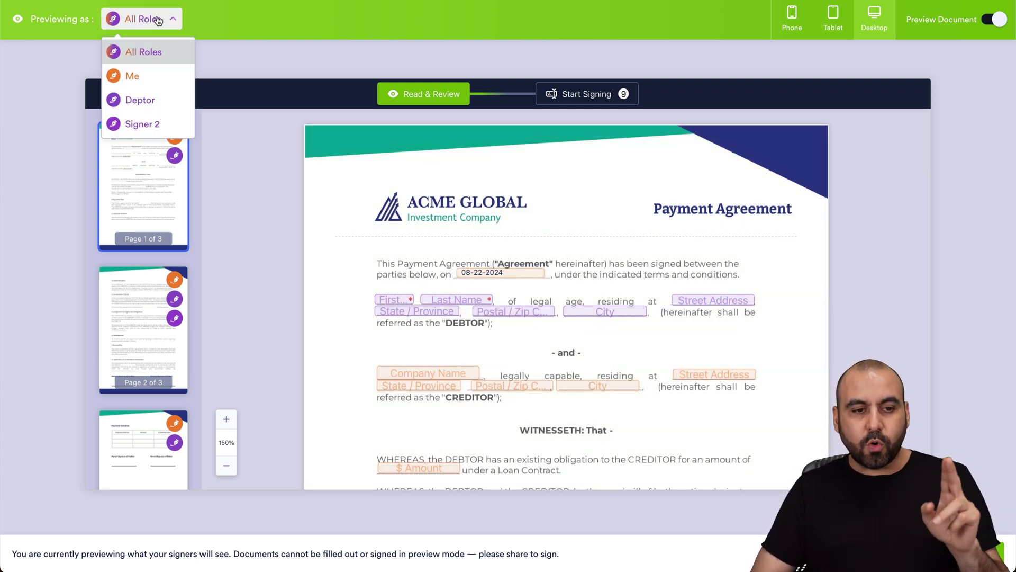
{"action": "left_click", "coordinate": [156, 75]}
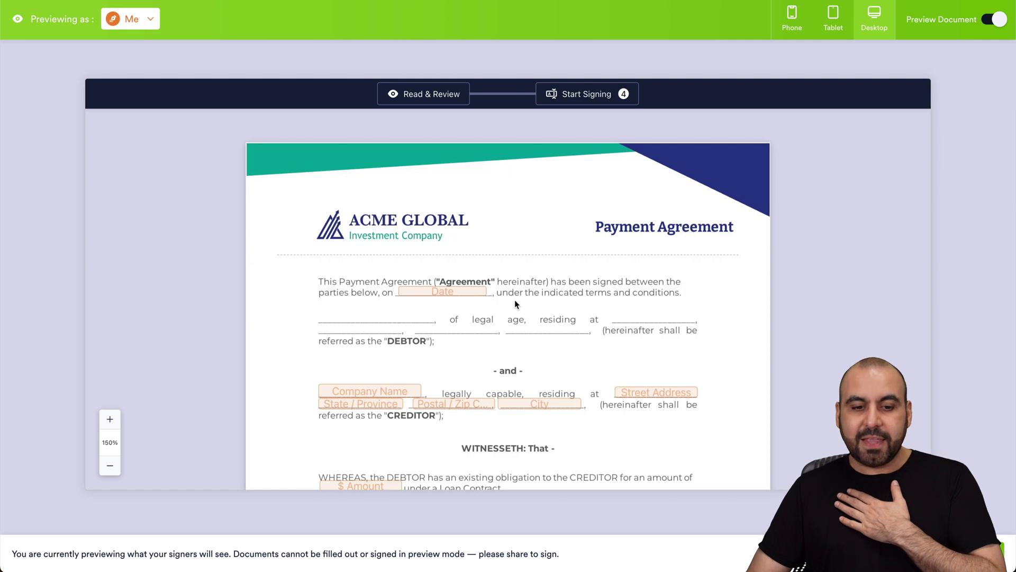
{"action": "scroll", "coordinate": [536, 445], "scroll_direction": "down", "scroll_amount": 3}
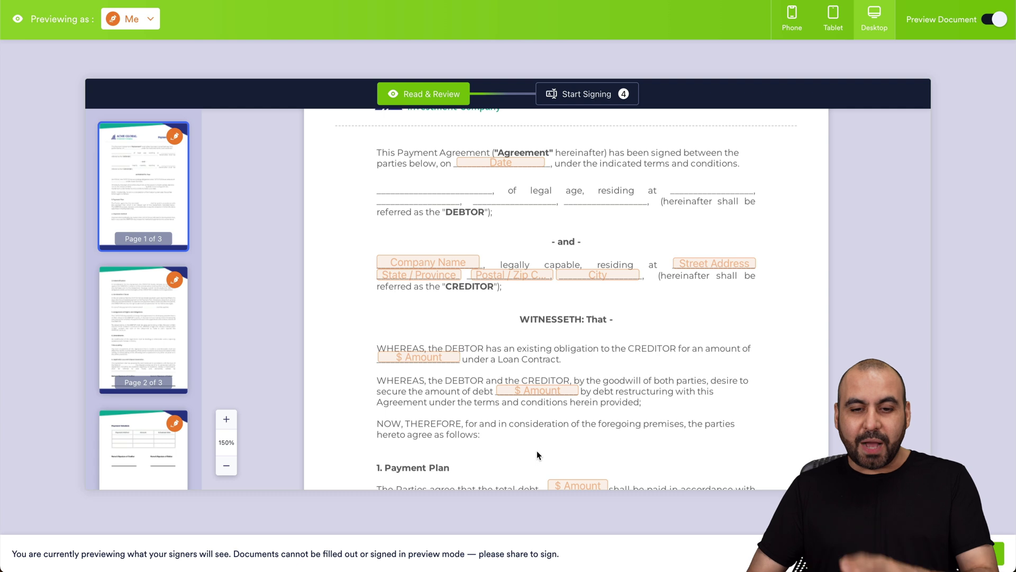
{"action": "scroll", "coordinate": [550, 355], "scroll_direction": "up", "scroll_amount": 3}
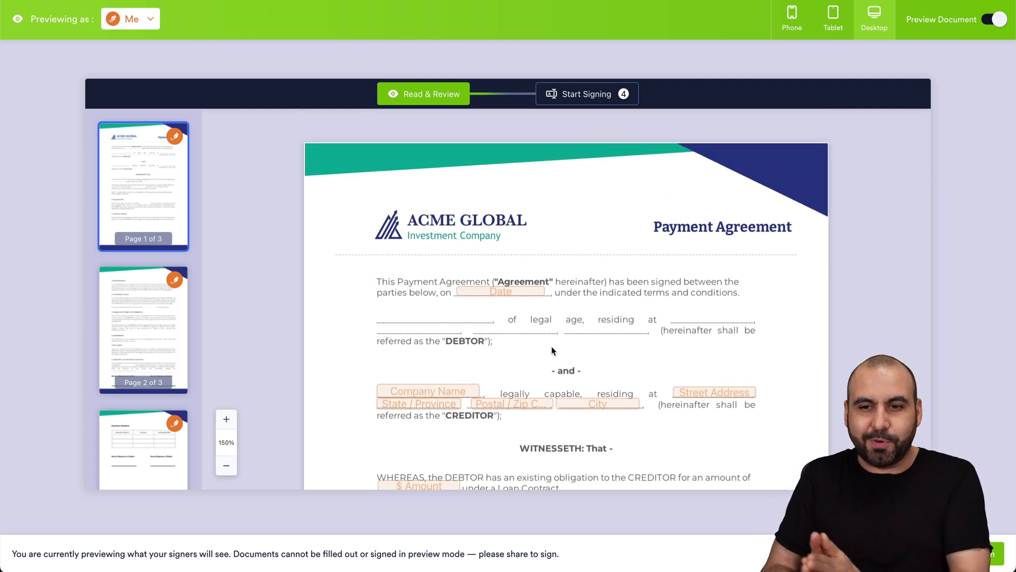
{"action": "left_click", "coordinate": [995, 20]}
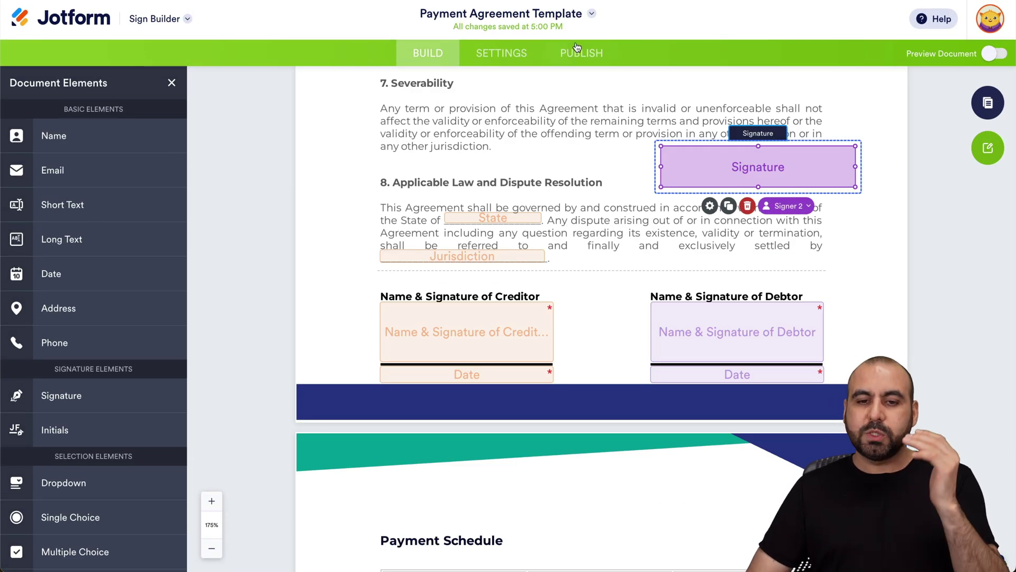
On the Publish recipients page, test signing order and reordering, leaving signing order off.
{"action": "left_click", "coordinate": [578, 52]}
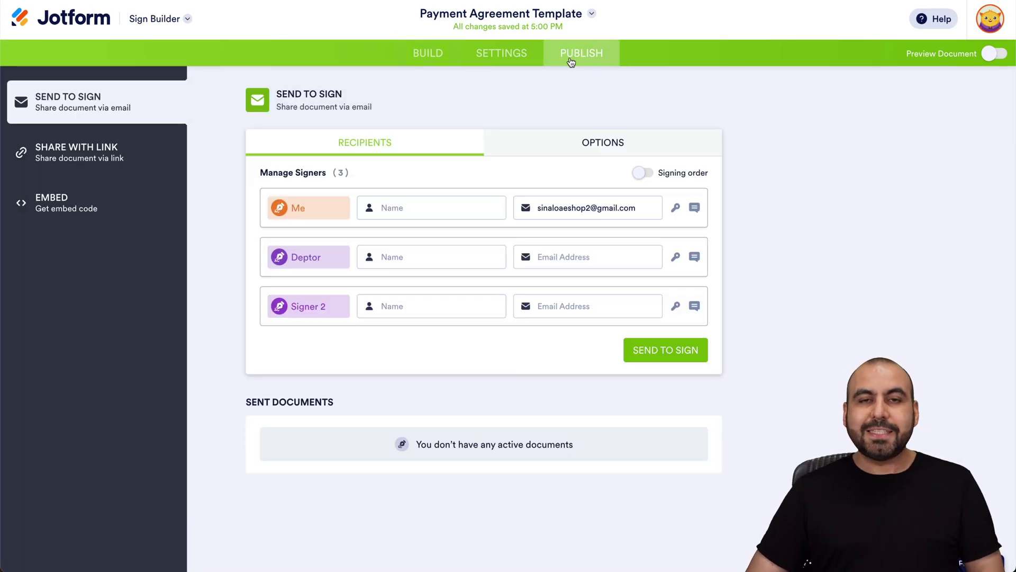
{"action": "left_click", "coordinate": [439, 204]}
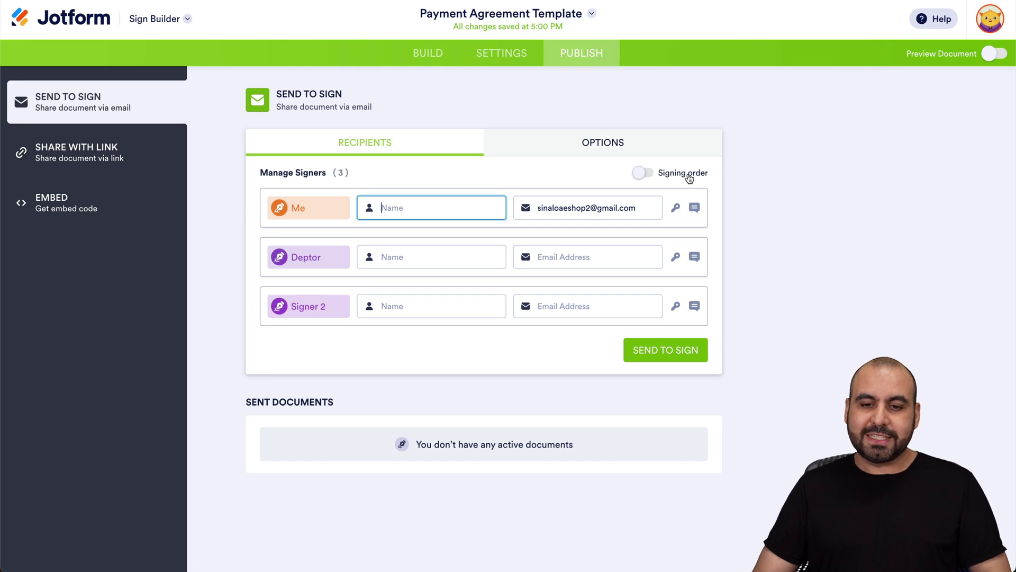
{"action": "left_click", "coordinate": [643, 174]}
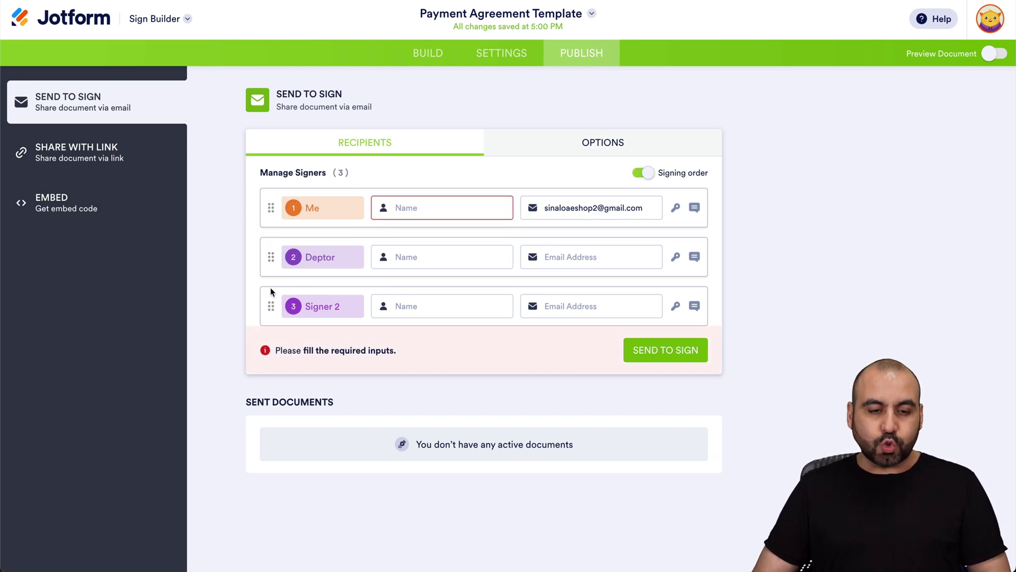
{"action": "mouse_move", "coordinate": [271, 306]}
{"action": "left_mouse_down"}
{"action": "mouse_move", "coordinate": [270, 266]}
{"action": "mouse_move", "coordinate": [271, 301]}
{"action": "left_mouse_up"}
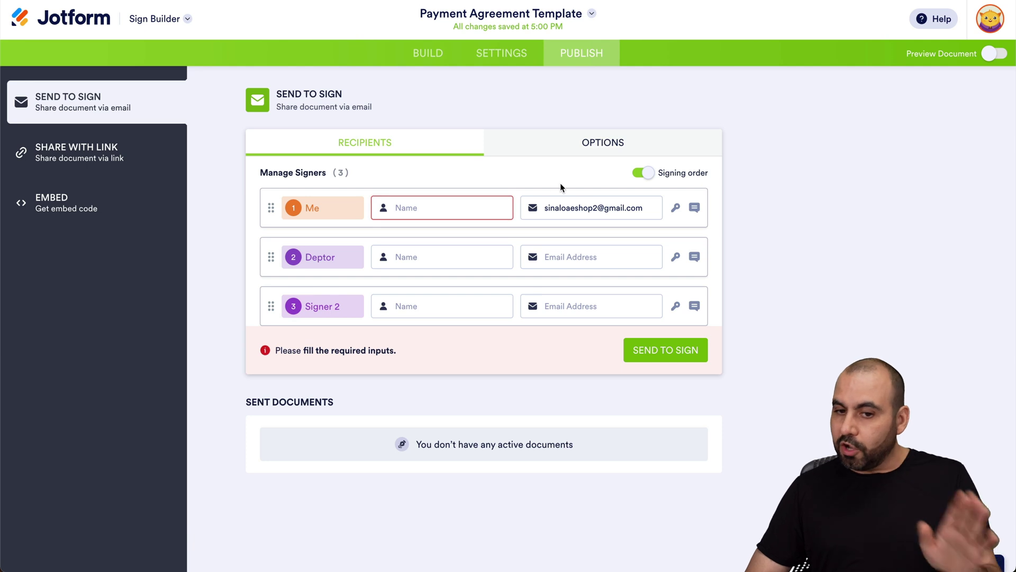
{"action": "left_click", "coordinate": [644, 175]}
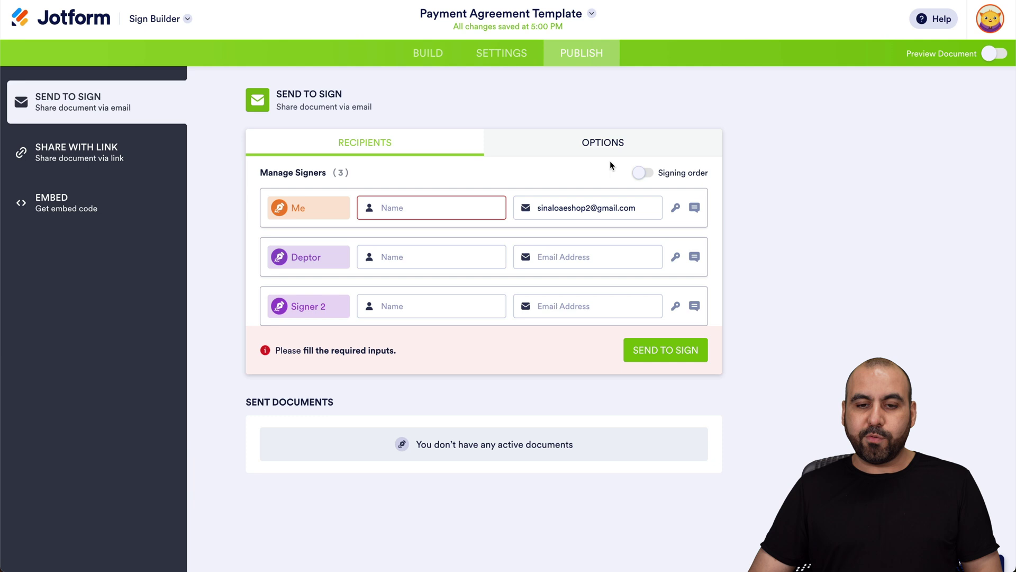
{"action": "left_click", "coordinate": [595, 149]}
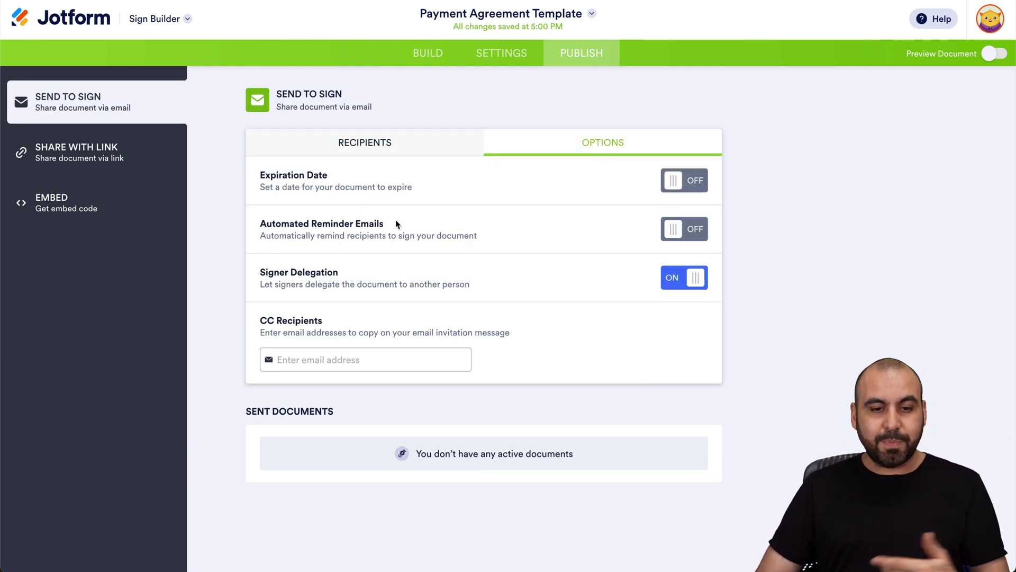
{"action": "left_click", "coordinate": [384, 143]}
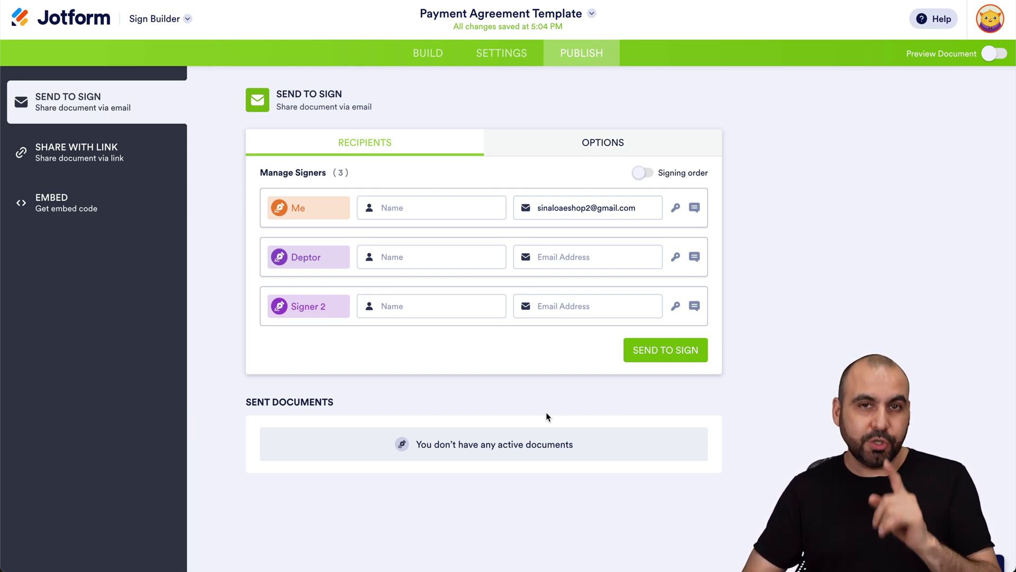
{"action": "left_click", "coordinate": [75, 27]}
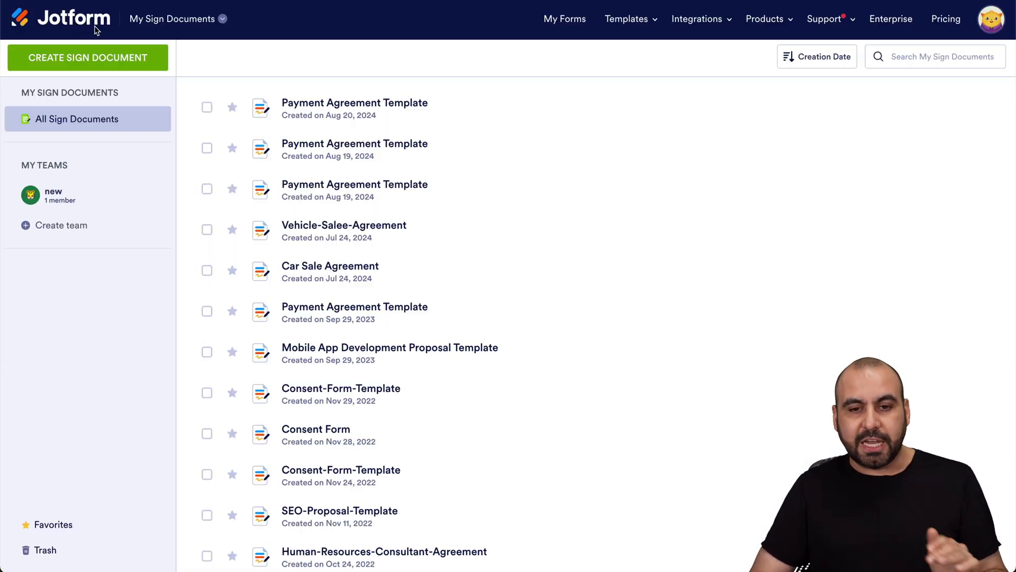
From My Forms, create a new blank Classic Form from scratch.
{"action": "left_click", "coordinate": [84, 19]}
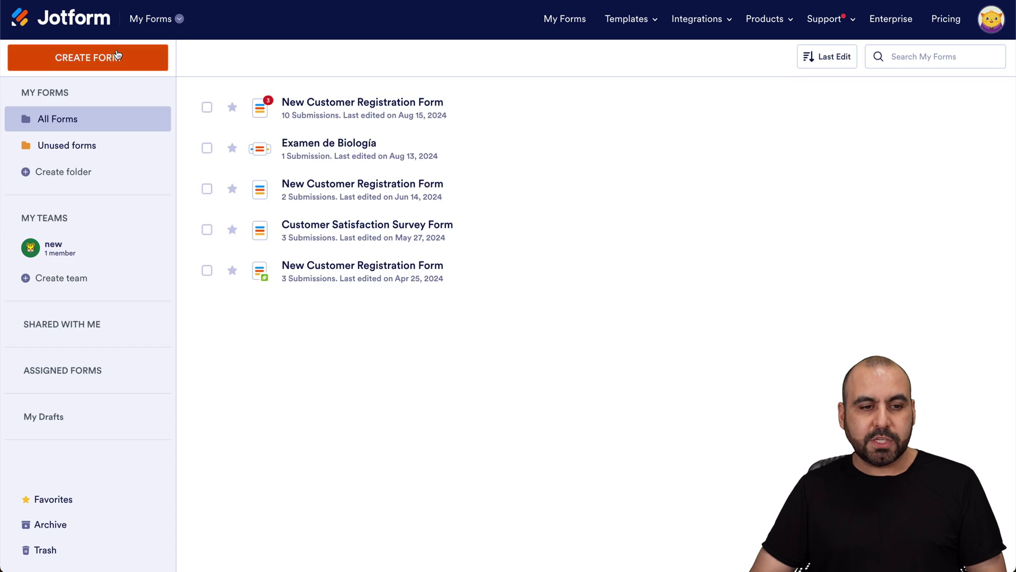
{"action": "left_click", "coordinate": [112, 59]}
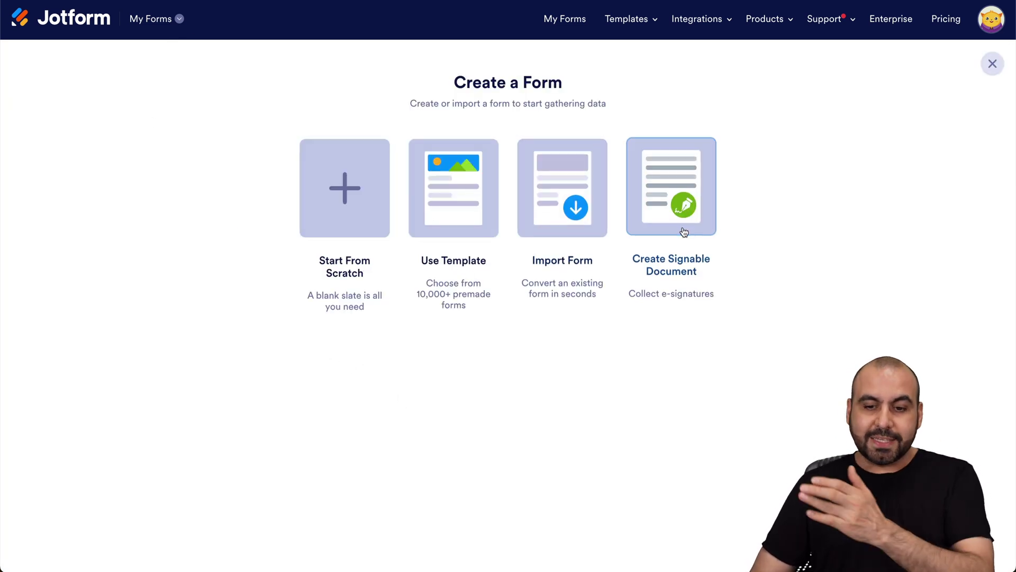
{"action": "left_click", "coordinate": [714, 226]}
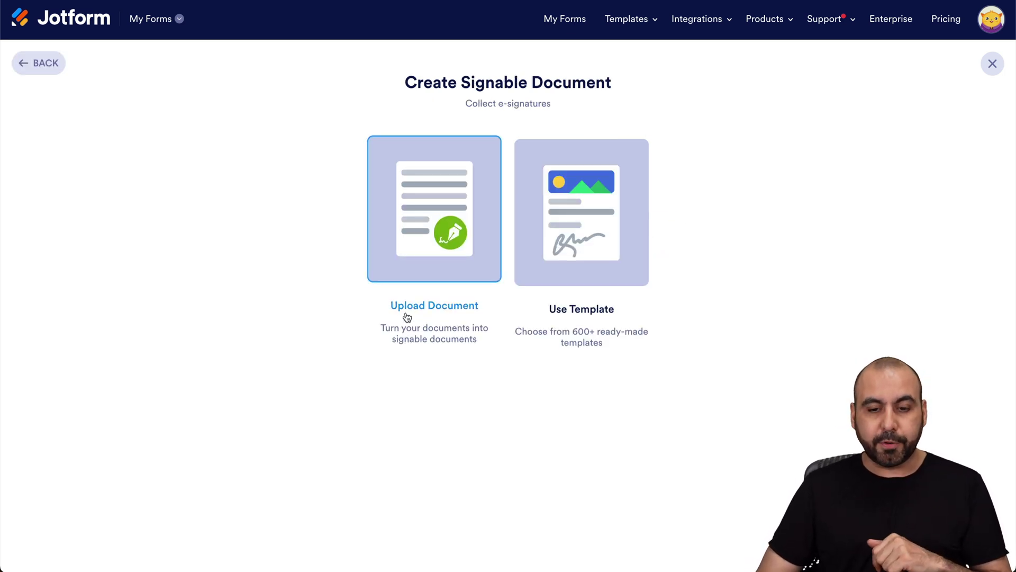
{"action": "left_click", "coordinate": [36, 73]}
{"action": "left_click", "coordinate": [339, 209]}
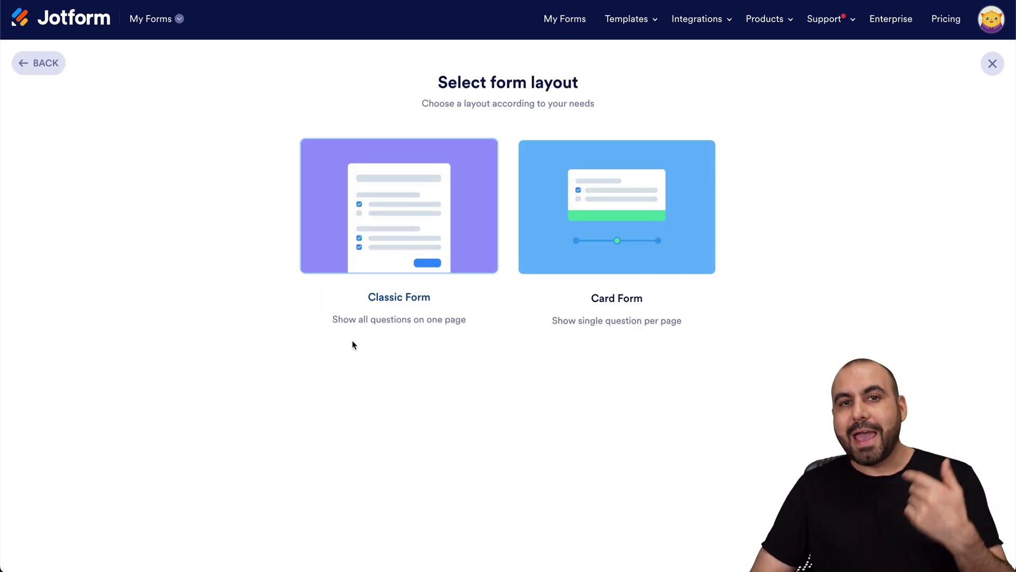
{"action": "left_click", "coordinate": [431, 244]}
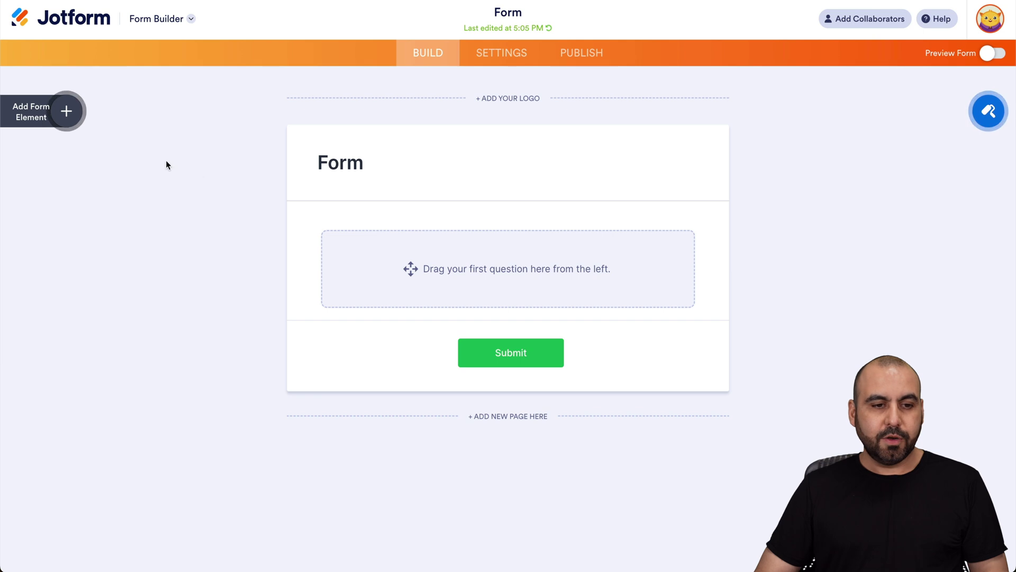
Add Full Name, Email and Signature elements to the blank form.
{"action": "left_click", "coordinate": [66, 112]}
{"action": "left_click", "coordinate": [91, 184]}
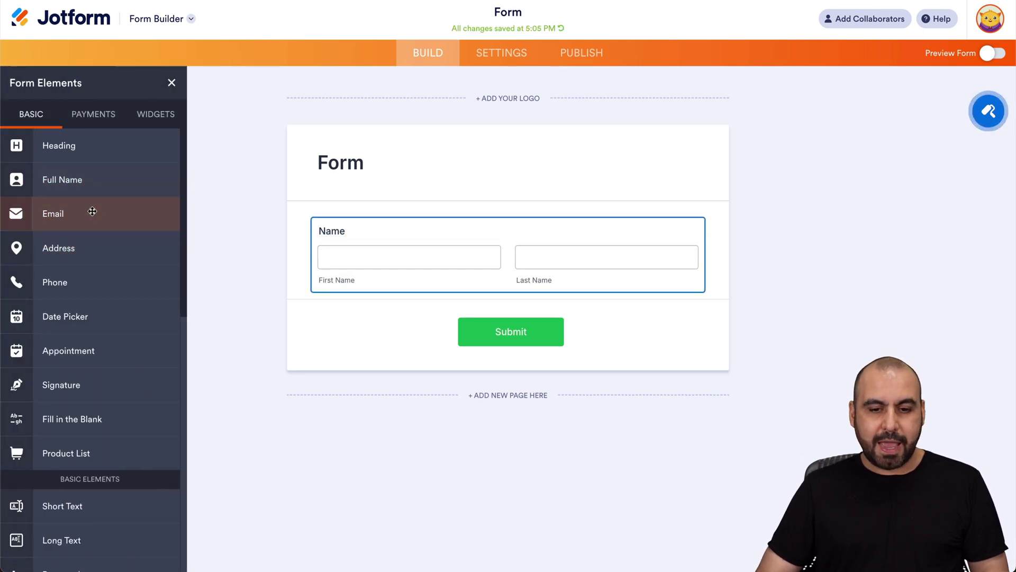
{"action": "left_click", "coordinate": [92, 211]}
{"action": "mouse_move", "coordinate": [43, 382]}
{"action": "left_mouse_down"}
{"action": "mouse_move", "coordinate": [468, 388]}
{"action": "mouse_move", "coordinate": [466, 399]}
{"action": "left_mouse_up"}
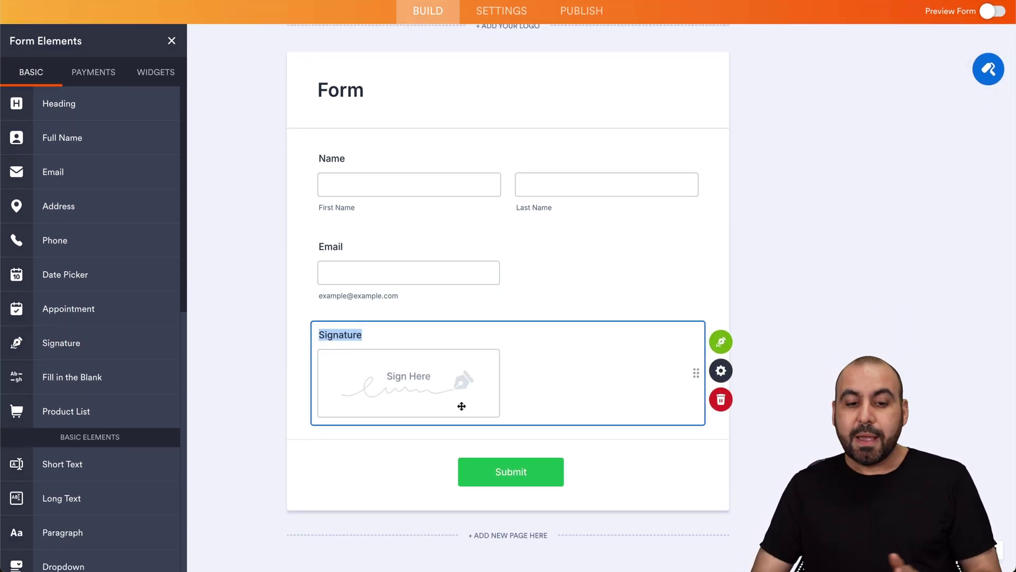
Enable Jotform Sign Automation for the Signature field and return to the Build view.
{"action": "left_click", "coordinate": [739, 344]}
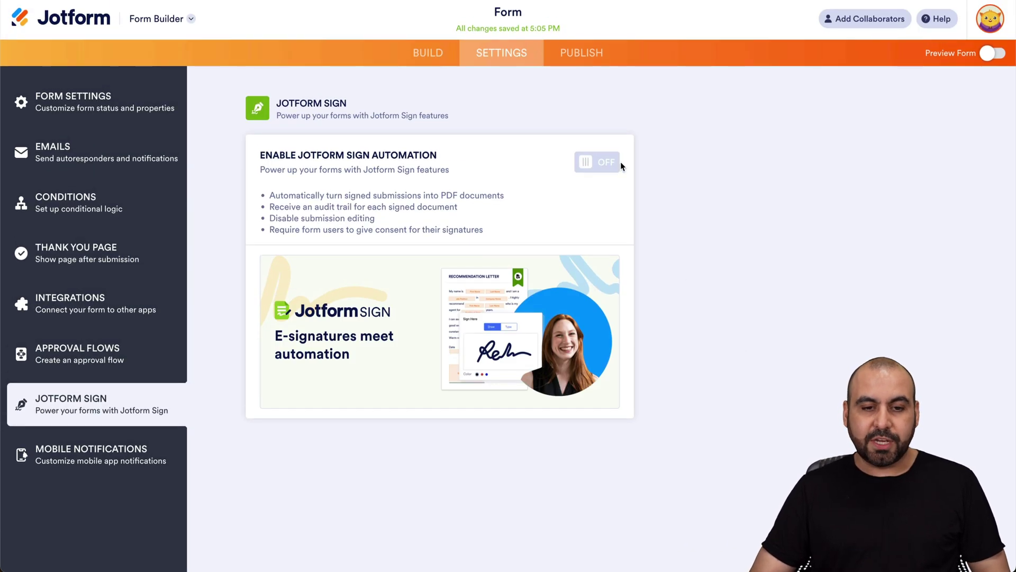
{"action": "left_click", "coordinate": [599, 167]}
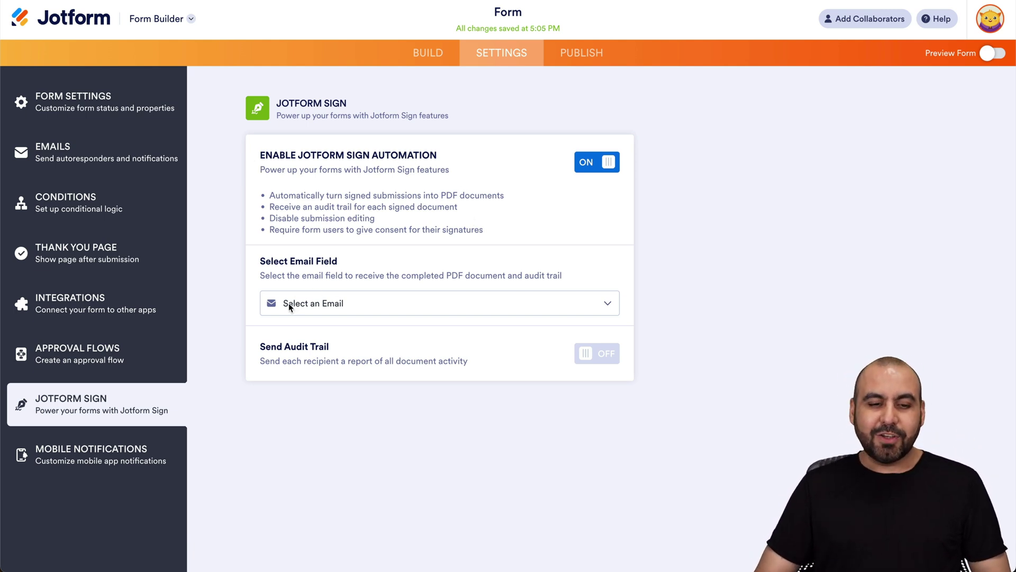
{"action": "left_click", "coordinate": [338, 301]}
{"action": "left_click", "coordinate": [384, 276]}
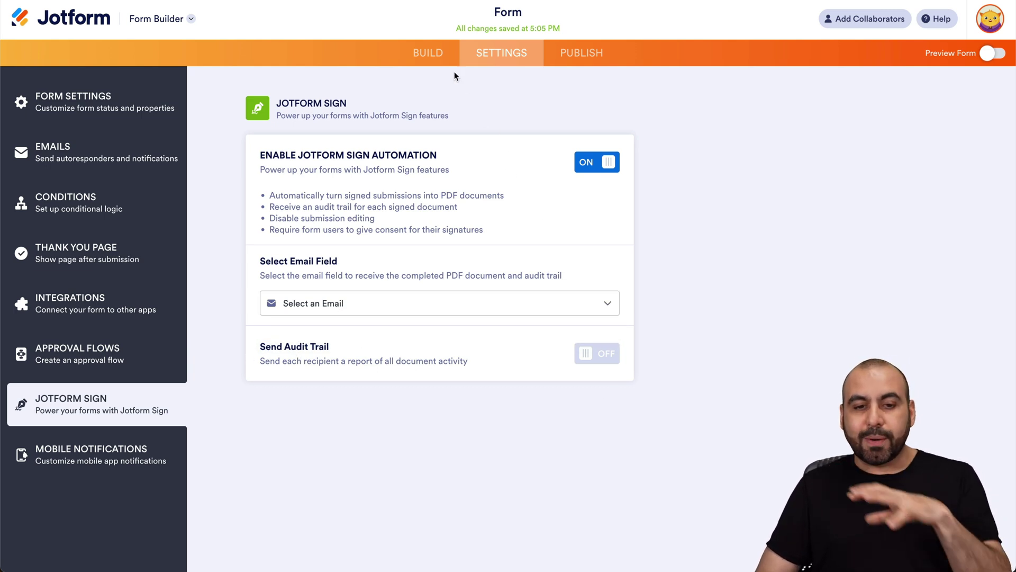
{"action": "left_click", "coordinate": [440, 54]}
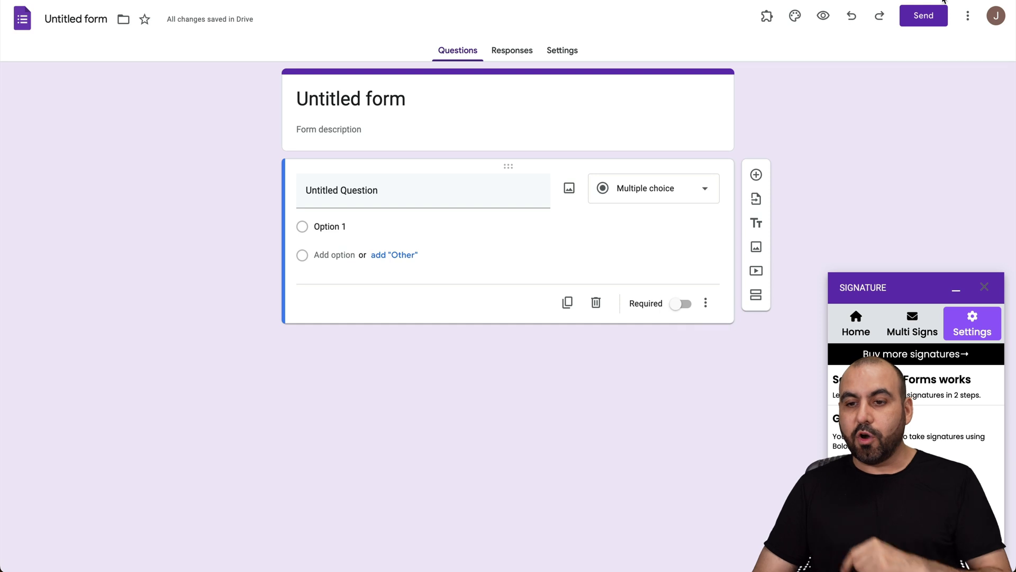
{"action": "left_click", "coordinate": [968, 16]}
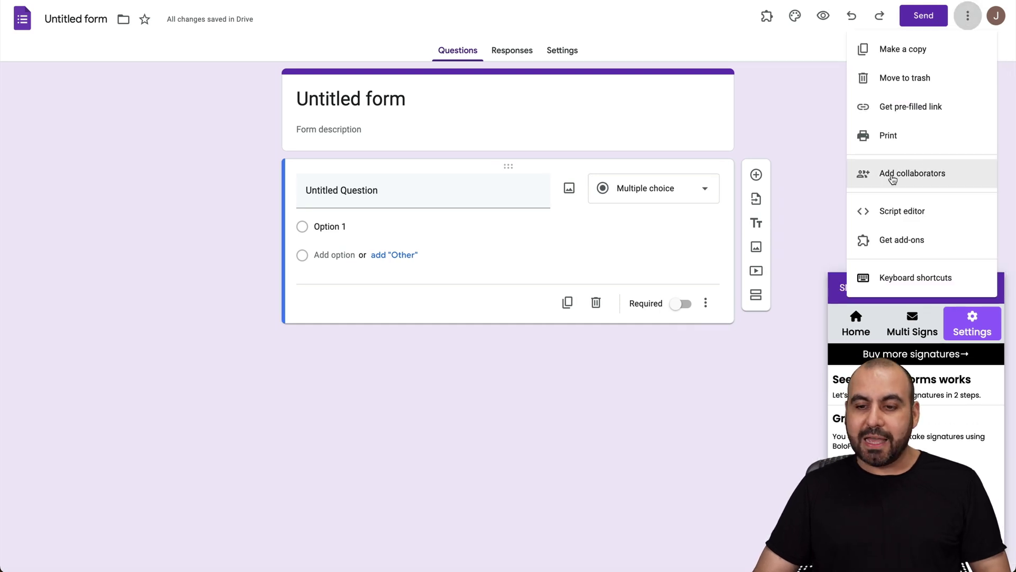
{"action": "left_click", "coordinate": [641, 448]}
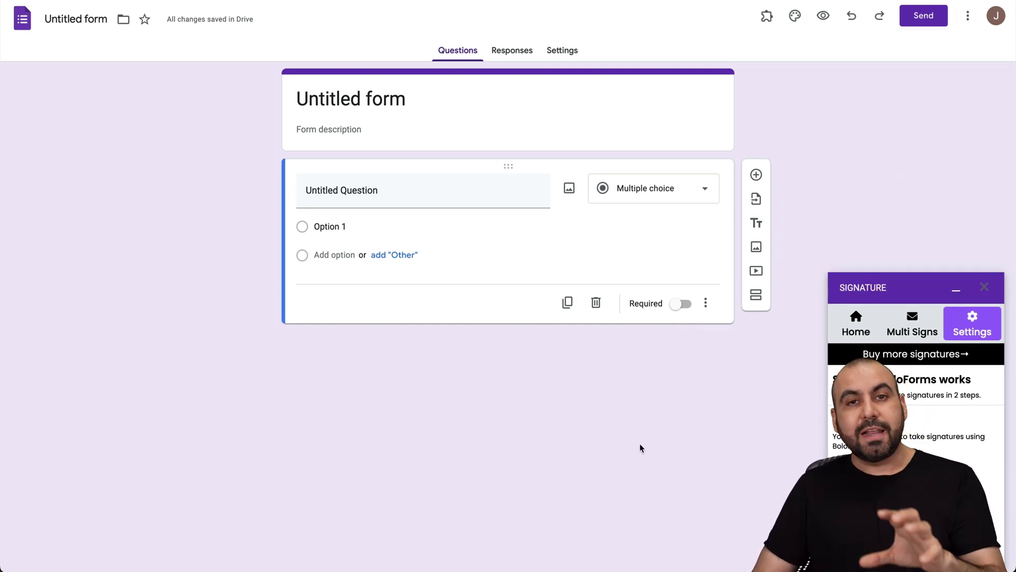